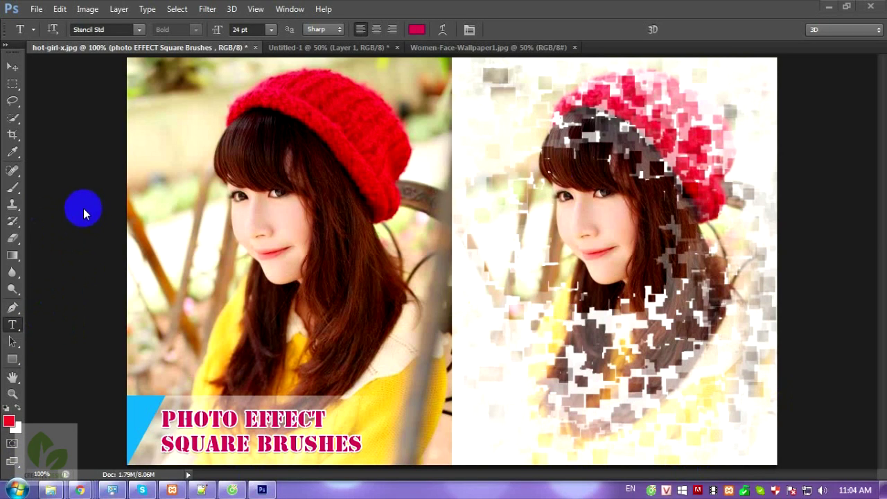
Locate hot-girl-x.jpg in the Open dialog, then close the dialog
left_click(34, 10)
left_click(38, 34)
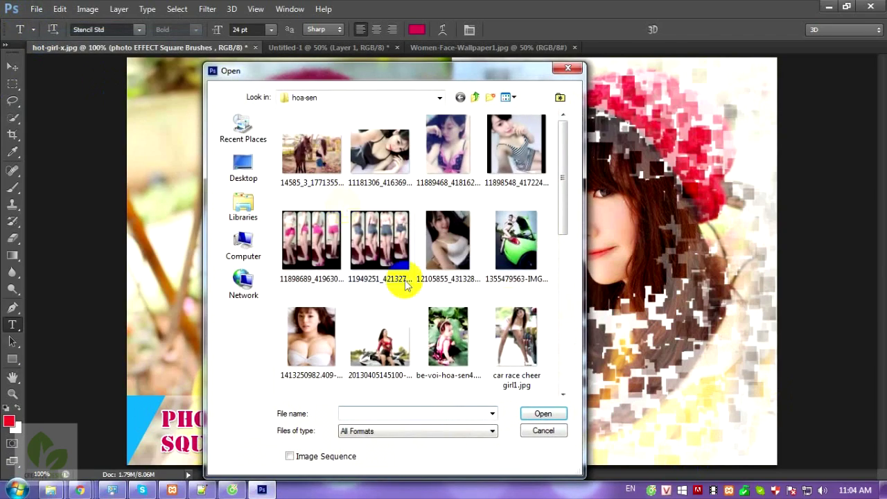
left_click_drag(565, 192, 577, 294)
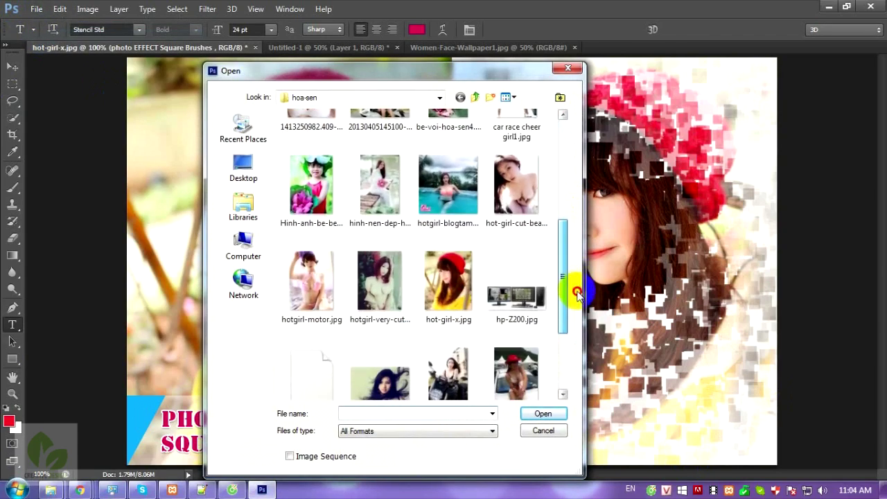
left_click(448, 280)
left_click(533, 414)
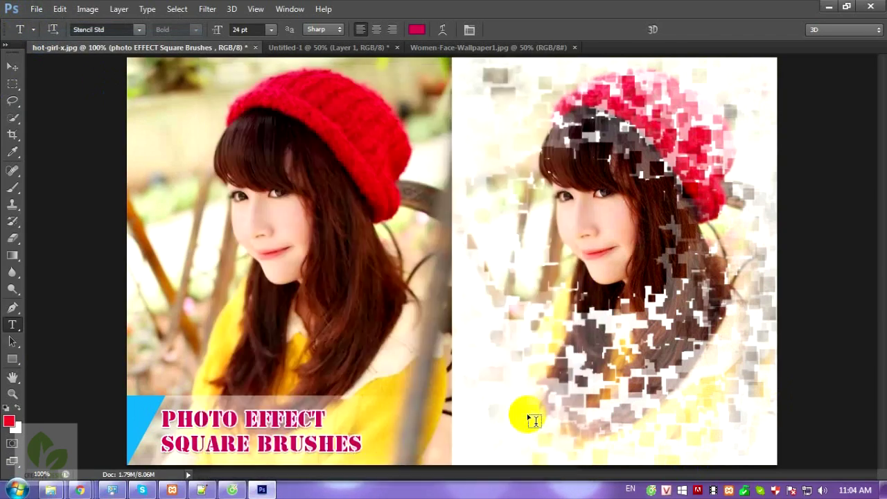
Duplicate hot-girl-x.jpg in the Open dialog and rename the copy hot-girl-x - 2.jpg
left_click(36, 9)
left_click(49, 34)
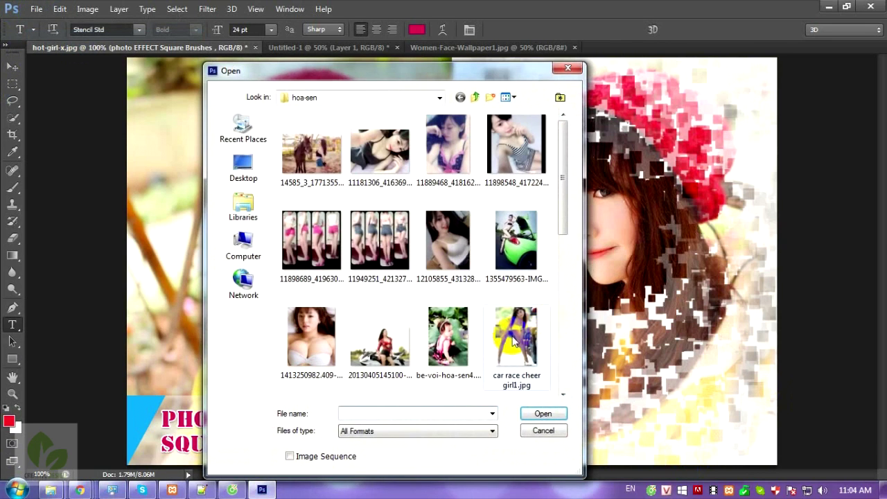
left_click_drag(562, 190, 579, 385)
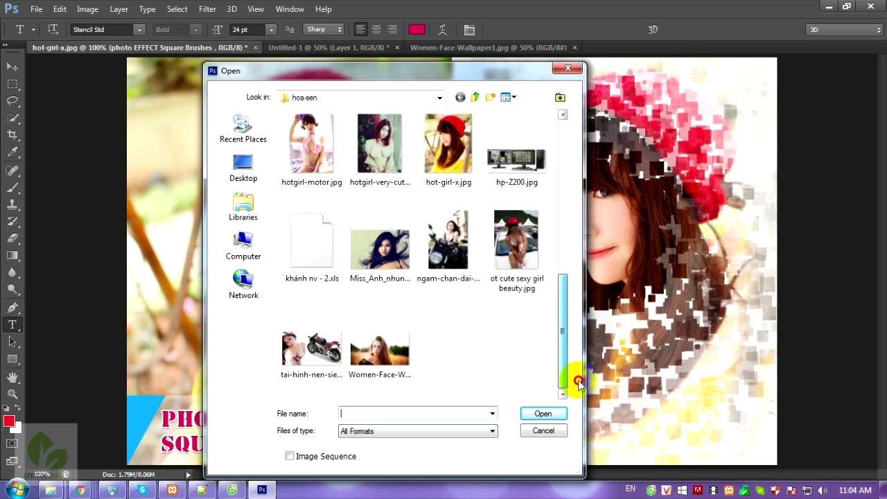
left_click(449, 170)
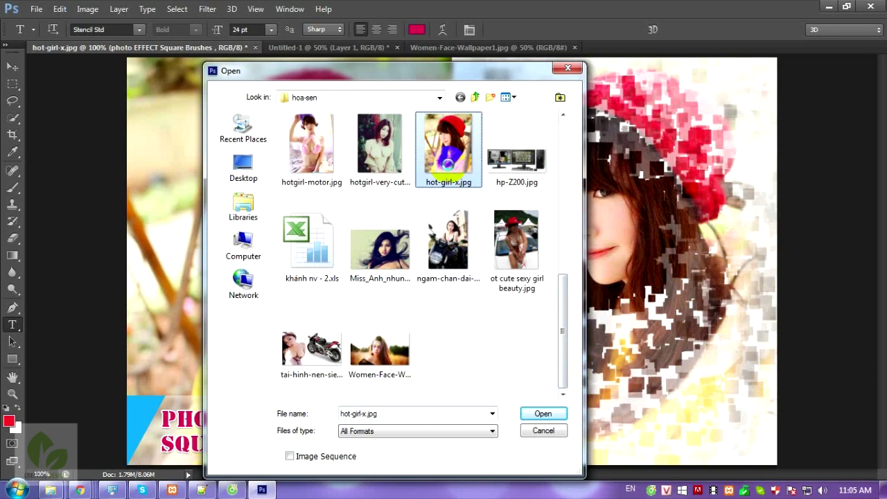
key("ctrl+c")
key("ctrl+v")
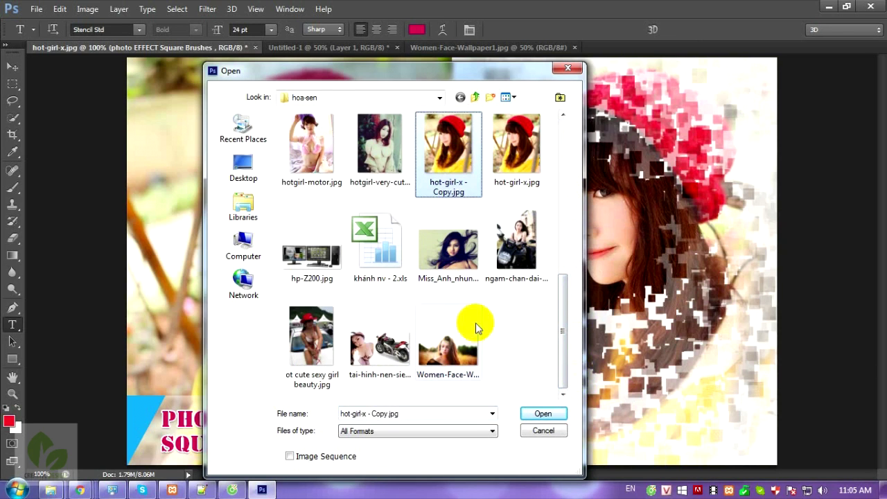
left_click(447, 186)
left_click(438, 192)
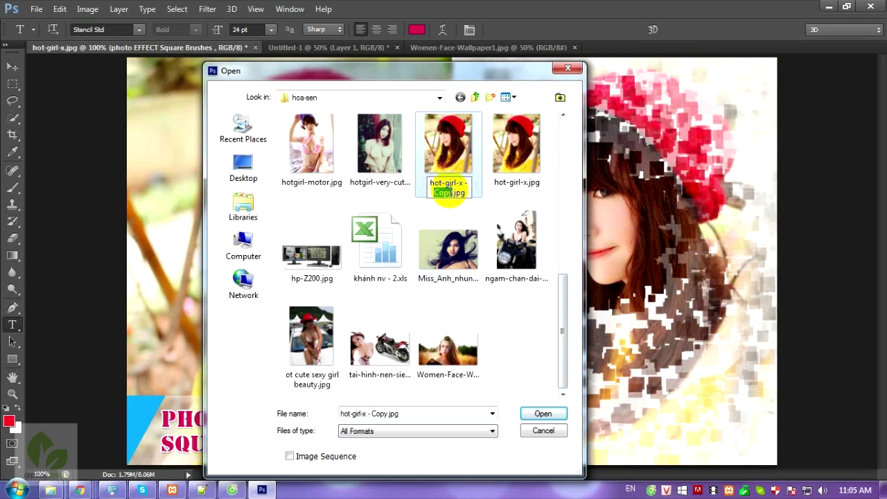
type("2")
Open hot-girl-x - 2.jpg as a new document after dismissing a file-not-found warning
left_click(527, 413)
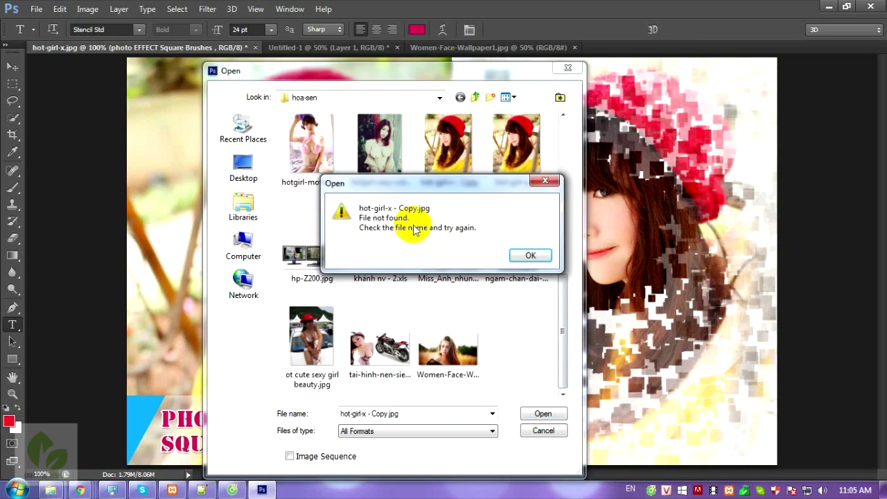
left_click(530, 255)
left_click(444, 145)
left_click(525, 413)
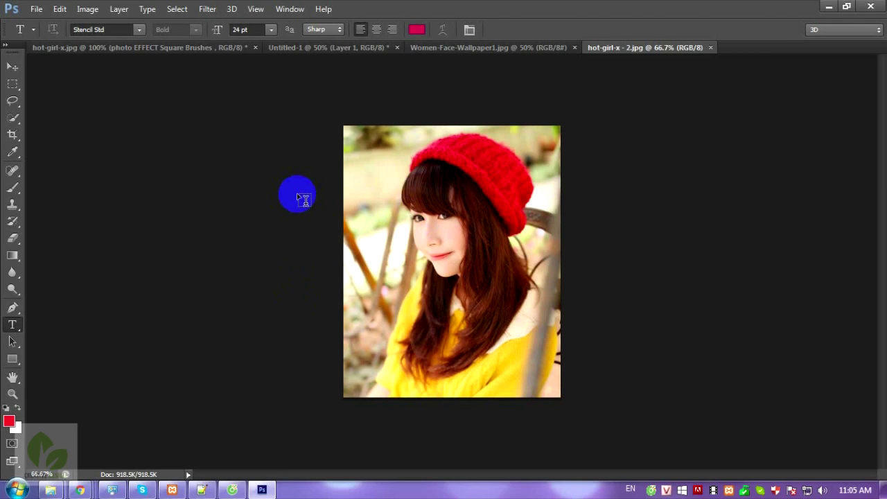
Show the Layers panel and dock it at the right edge of the workspace
left_click(360, 195)
key("F7")
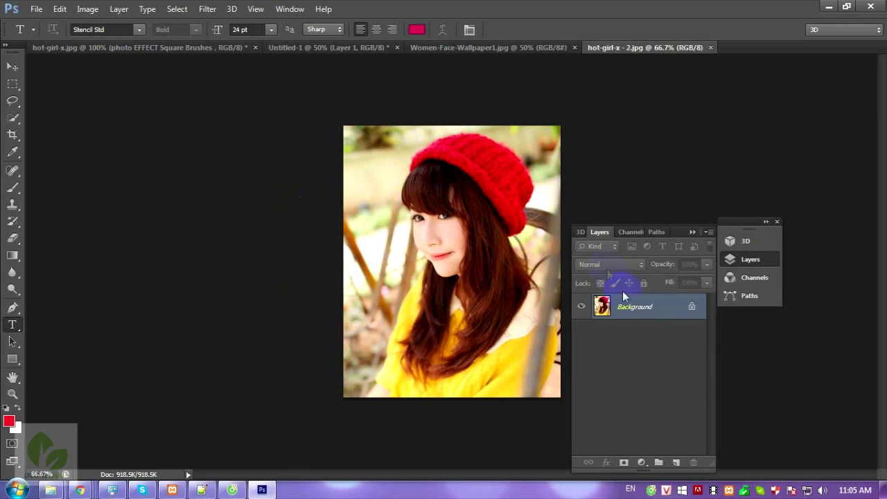
left_click(777, 220)
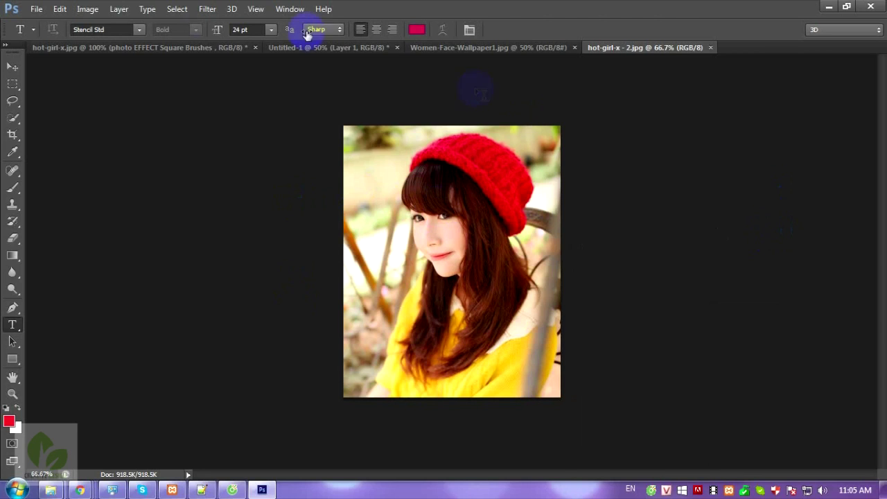
left_click(291, 9)
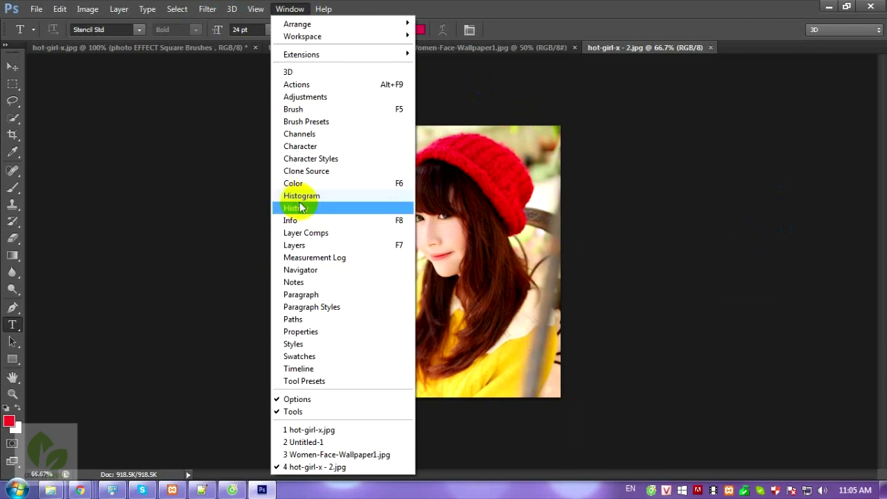
left_click(309, 246)
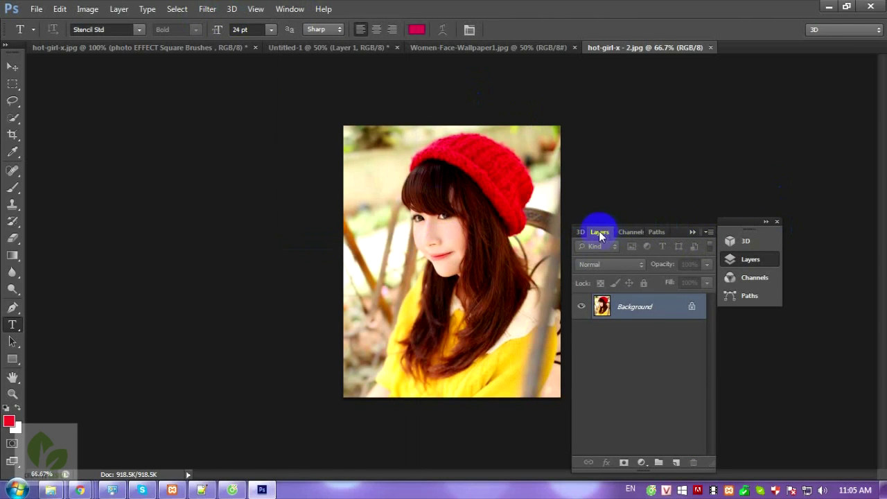
left_click_drag(582, 231, 615, 231)
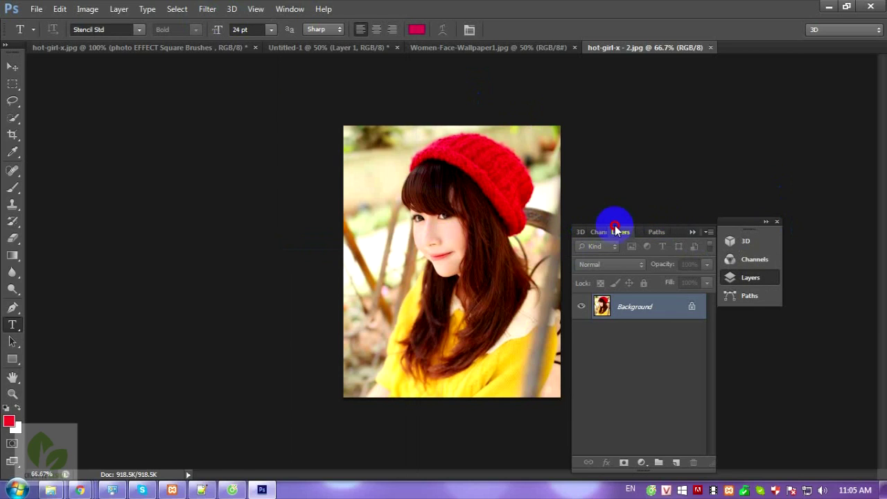
left_click(766, 222)
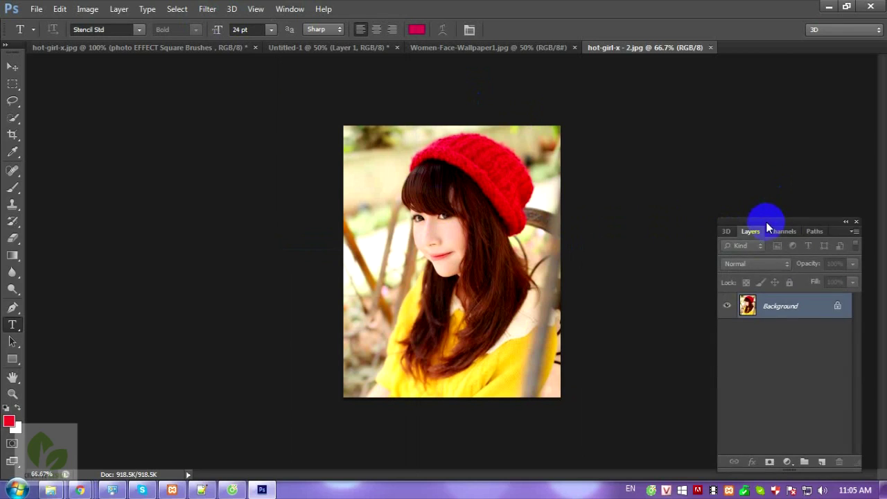
left_click_drag(765, 223, 793, 219)
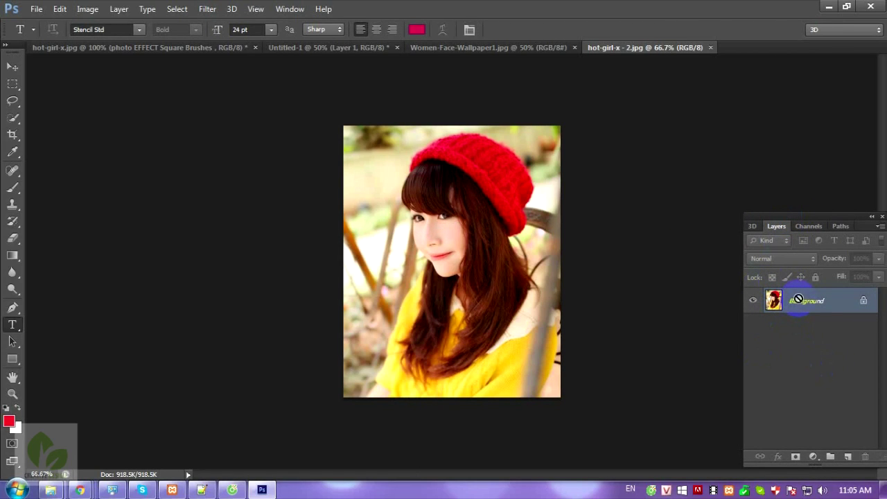
Copy the photo to Layer 1 and select the Background layer for a white fill
key("ctrl+j")
left_click(799, 327)
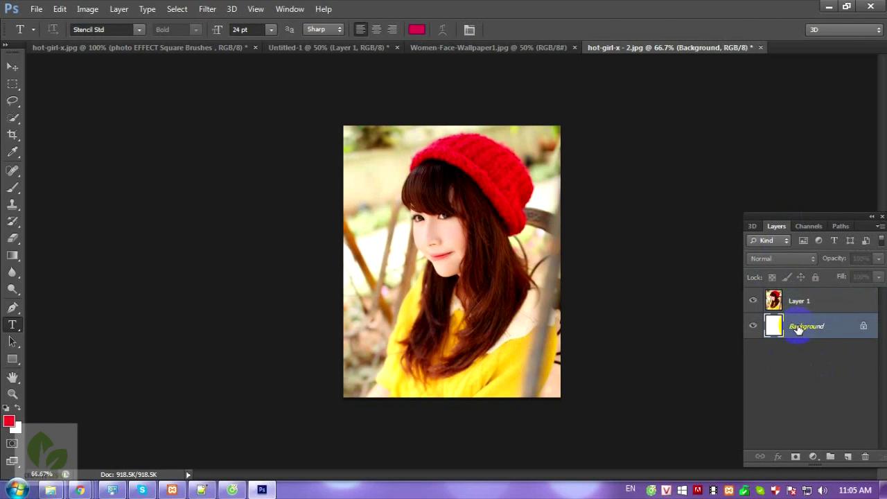
left_click(9, 420)
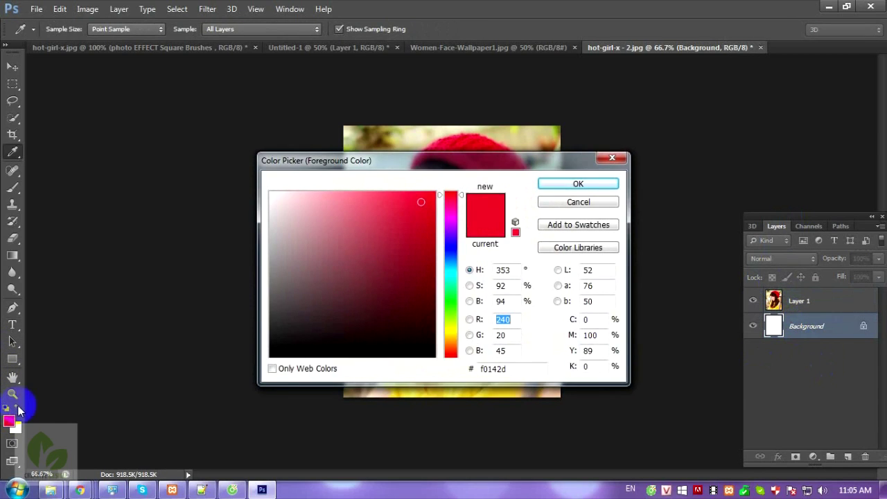
Reset colours to black and white and make copies of Layer 1
key("Escape")
left_click(18, 410)
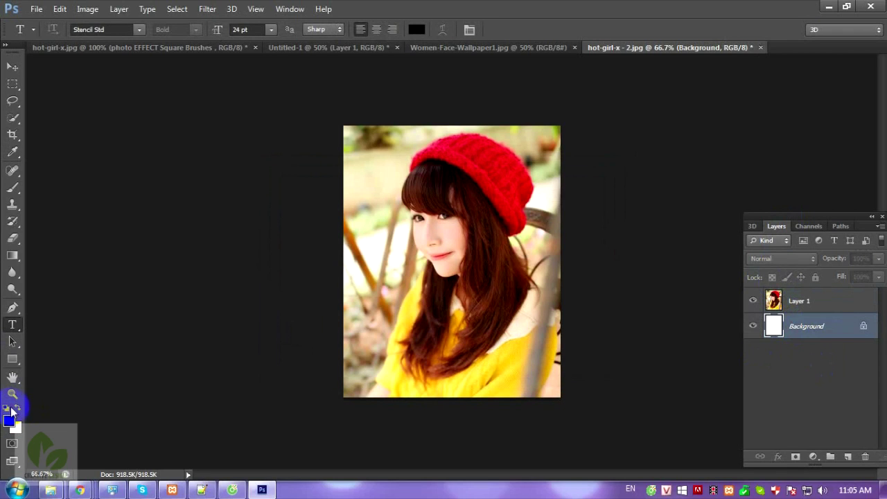
left_click(13, 408)
left_click(801, 302)
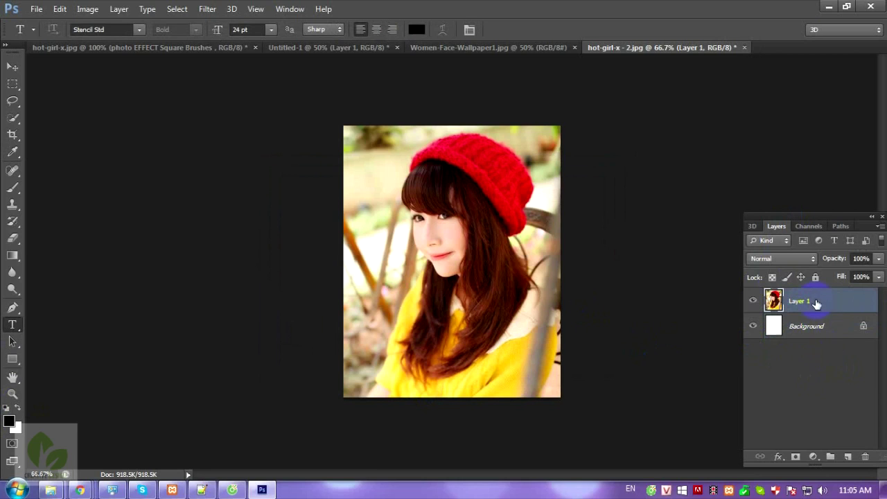
left_click_drag(816, 303, 847, 457)
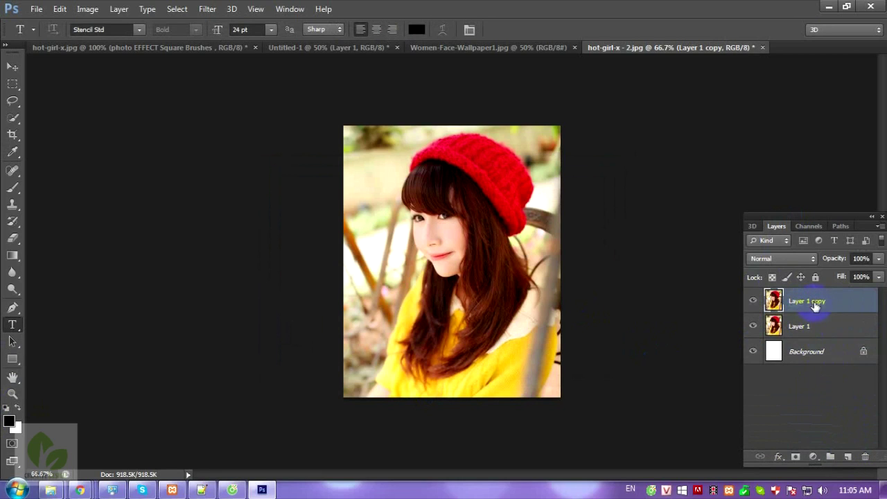
left_click_drag(816, 305, 852, 458)
left_click_drag(818, 306, 847, 456)
mouse_move(813, 303)
left_mouse_down()
mouse_move(846, 407)
mouse_move(848, 456)
left_mouse_up()
Rename the Layer 1 copies to Layer 2, Layer 3 and Layer 4
left_click(820, 327)
left_click(812, 357)
left_click(805, 378)
left_click(801, 355)
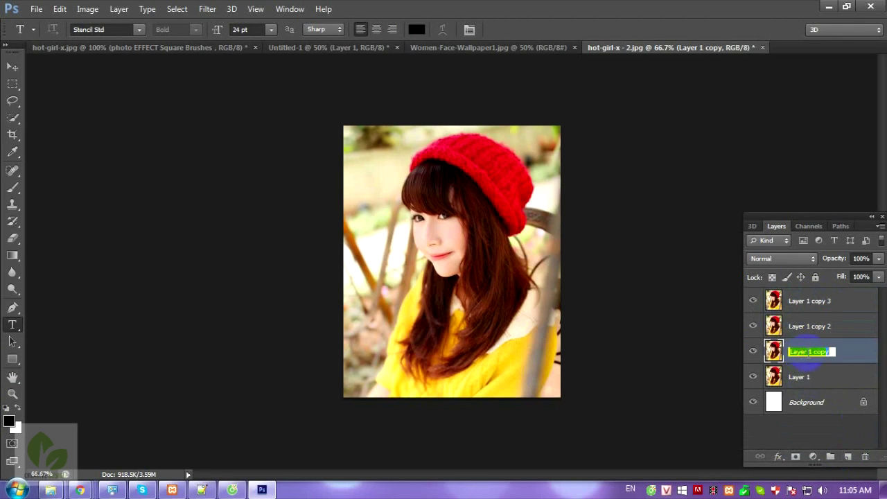
type("2")
double_click(811, 326)
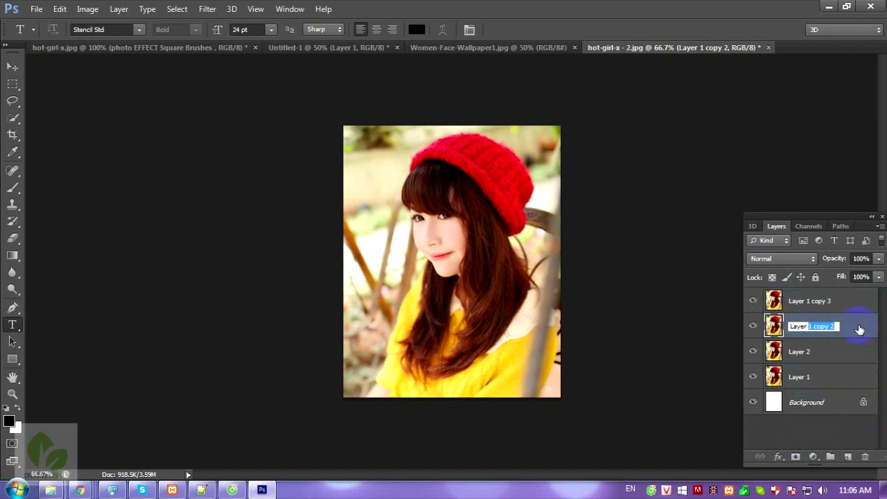
left_click(813, 302)
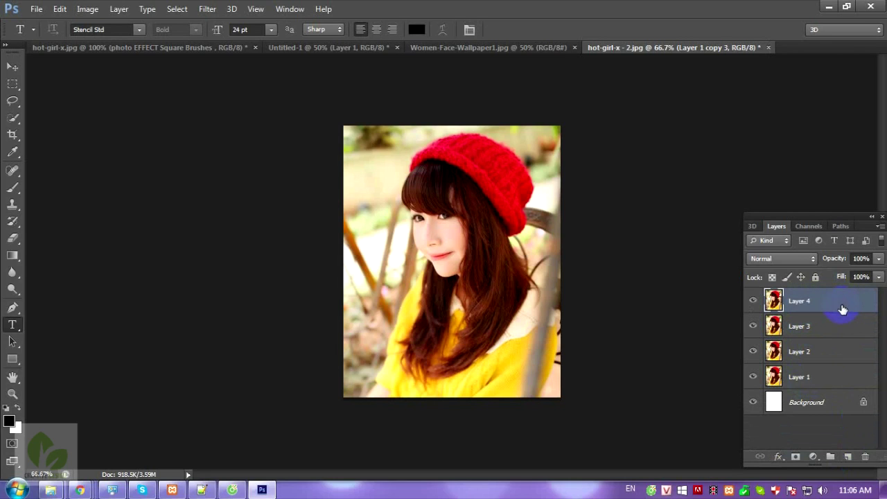
left_click(799, 375)
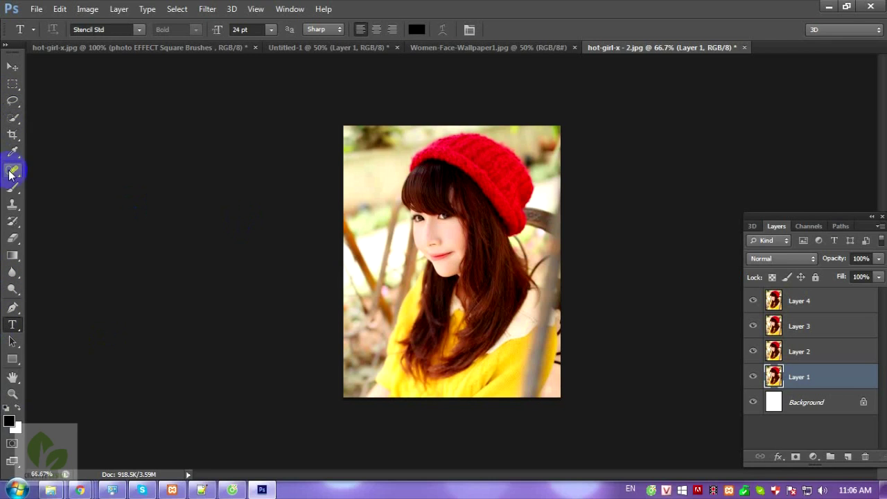
With the Brush tool, append the Square Brushes library to the brush presets
left_click(13, 190)
left_click(68, 187)
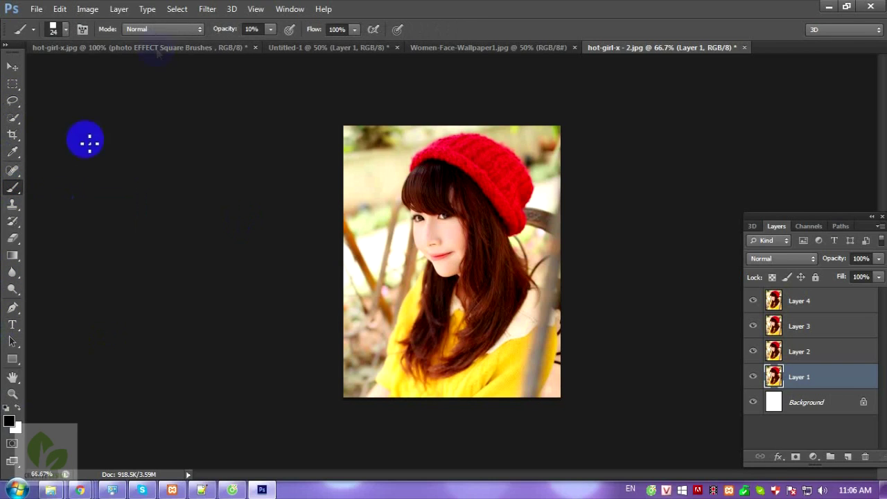
left_click(67, 32)
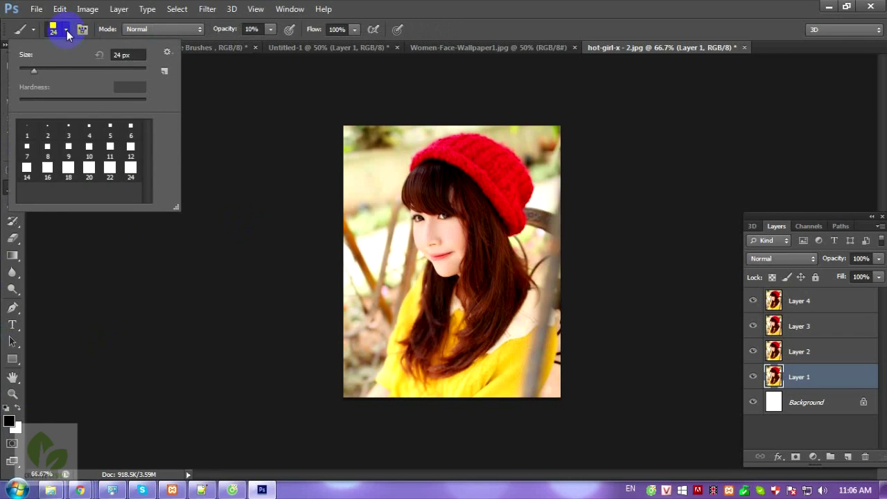
left_click(167, 53)
left_click(155, 167)
left_click(167, 53)
left_click(201, 224)
key("Escape")
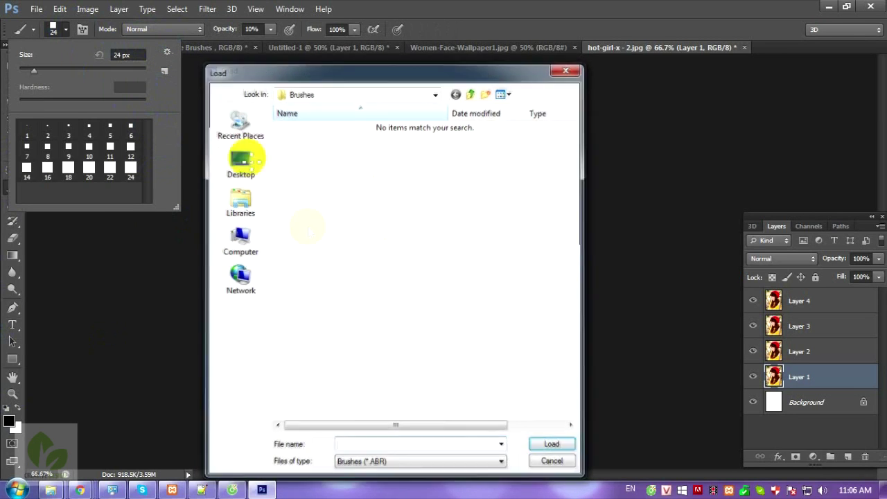
left_click(167, 52)
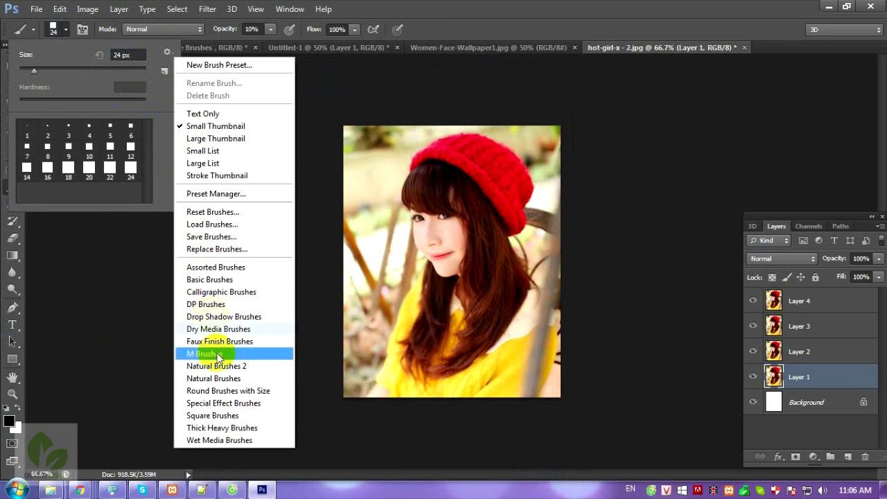
left_click(208, 415)
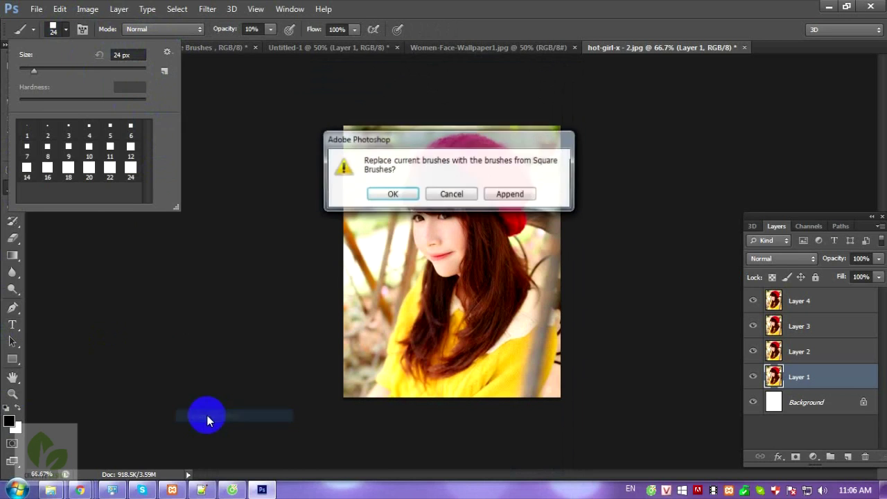
left_click(501, 194)
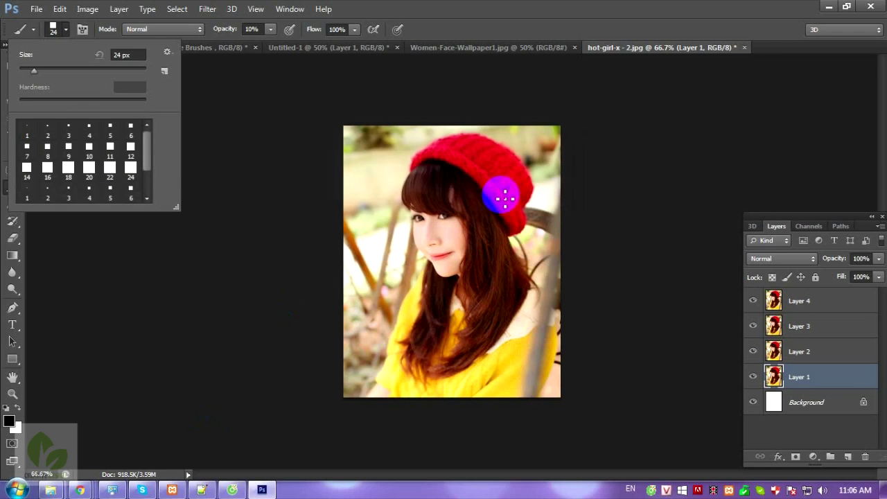
Pick the 24 px square brush tip from the preset picker
left_click_drag(148, 160, 151, 191)
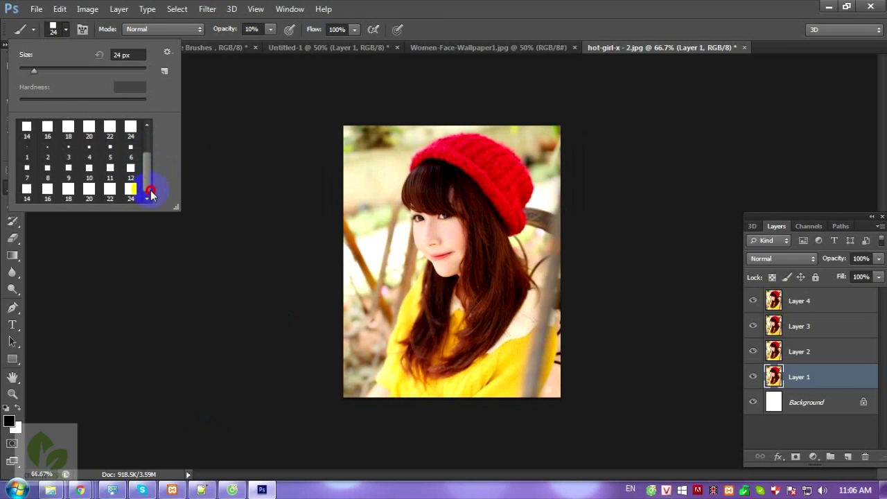
left_click(27, 147)
left_click(89, 148)
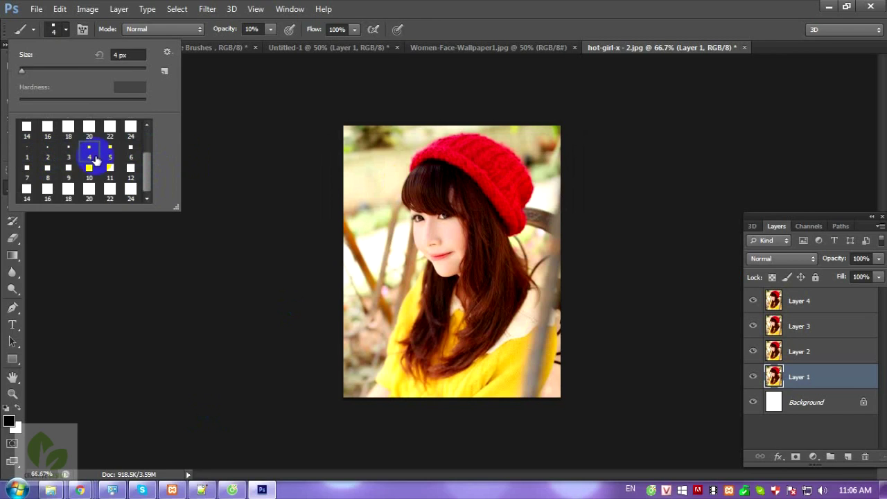
left_click(129, 191)
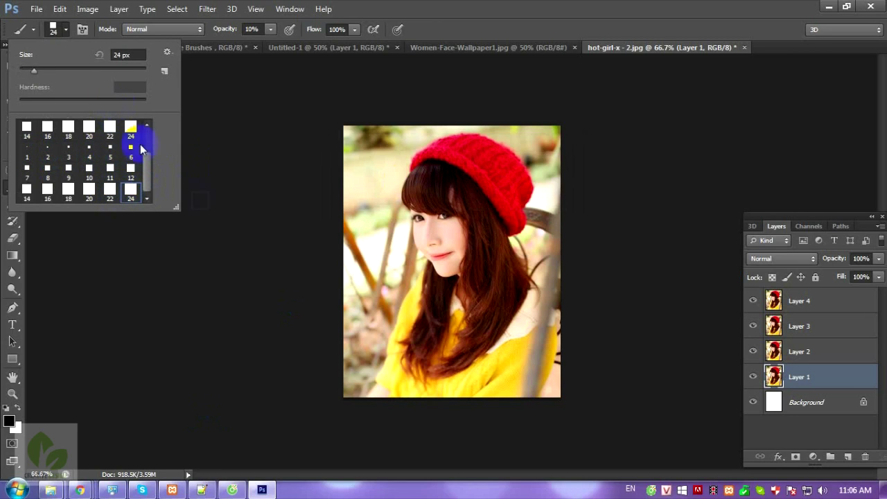
left_click(792, 375)
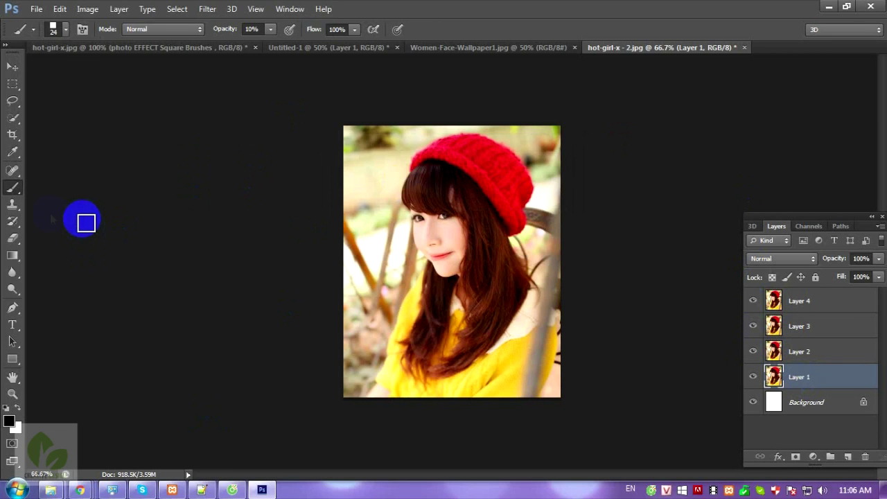
left_click(290, 9)
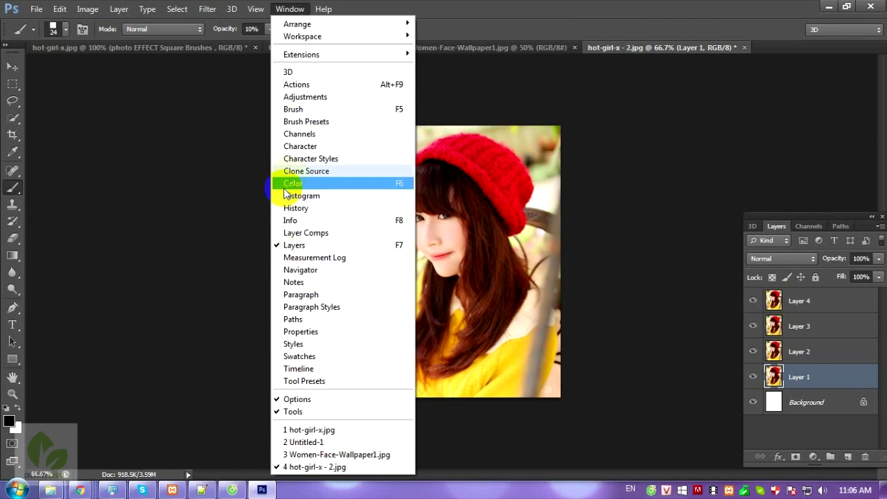
In the Brush panel, enable Shape Dynamics with Size Jitter at 100%
left_click(294, 109)
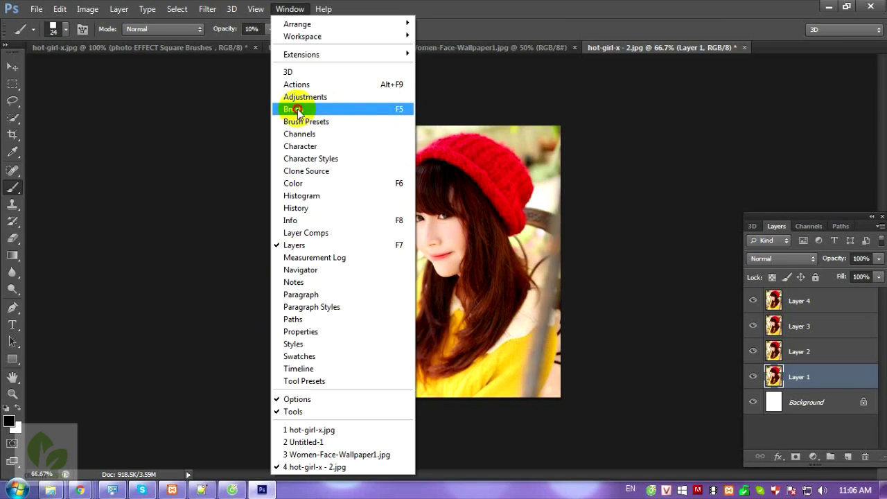
left_click_drag(388, 112, 155, 85)
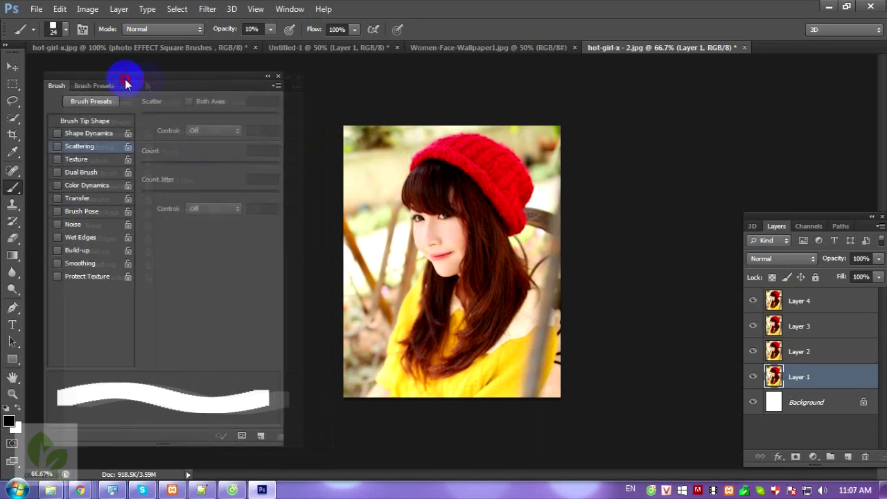
left_click_drag(155, 84, 132, 82)
left_click(102, 132)
left_click(167, 112)
mouse_move(167, 115)
left_mouse_down()
mouse_move(307, 123)
mouse_move(154, 113)
mouse_move(311, 114)
left_mouse_up()
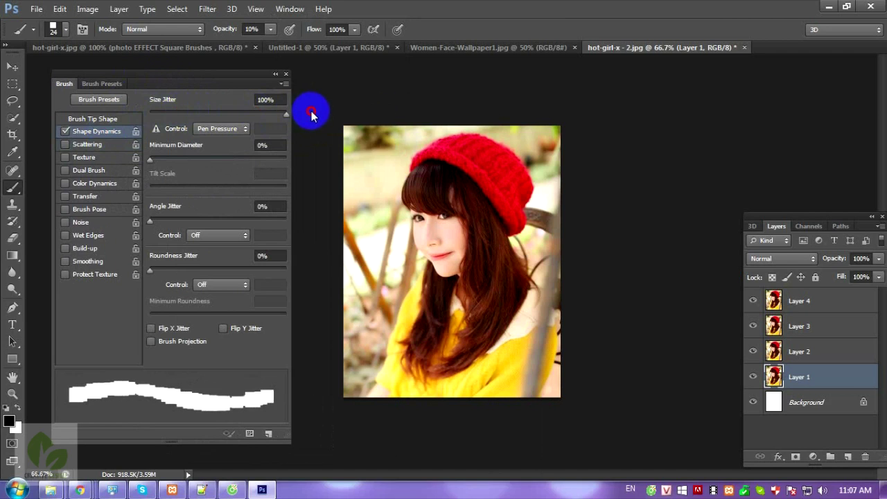
mouse_move(149, 159)
left_mouse_down()
mouse_move(277, 162)
mouse_move(134, 159)
left_mouse_up()
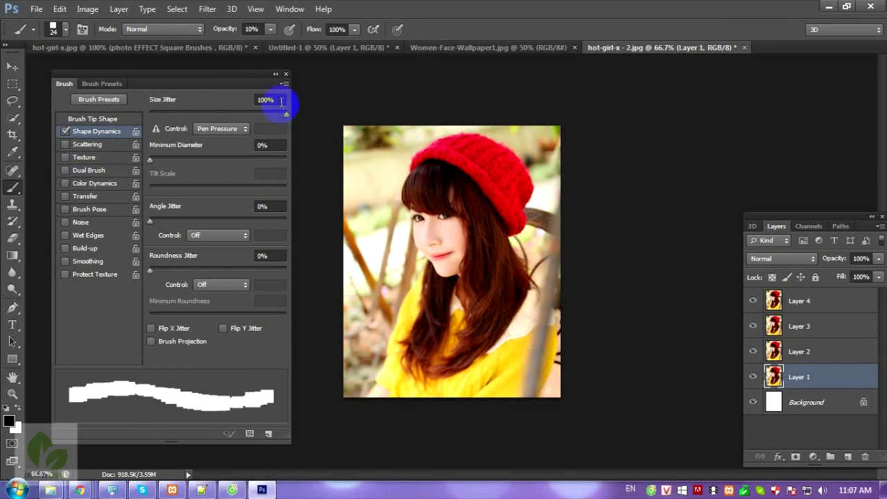
Enable Scattering and set Scatter to 650%
left_click(106, 144)
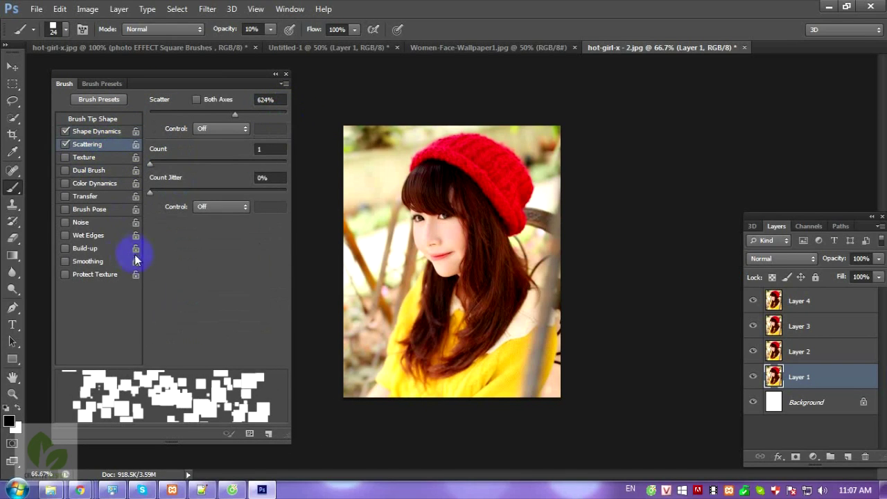
mouse_move(217, 116)
left_mouse_down()
mouse_move(148, 113)
mouse_move(246, 118)
left_mouse_up()
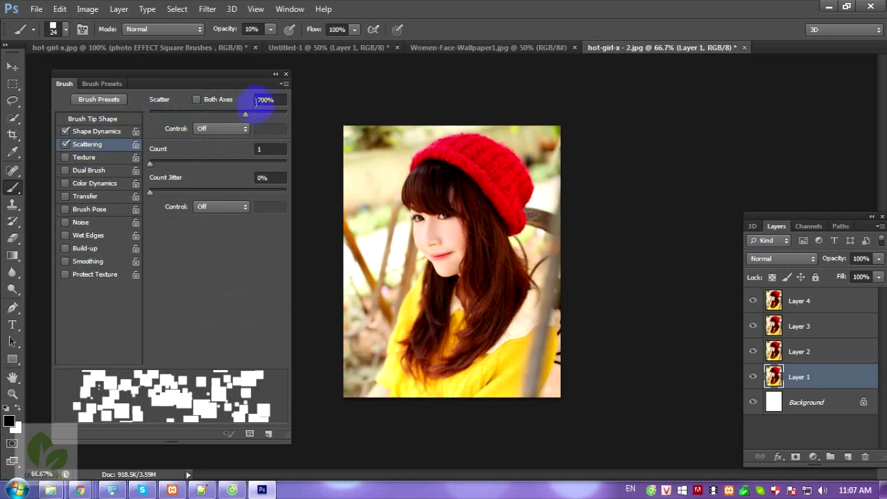
type("650")
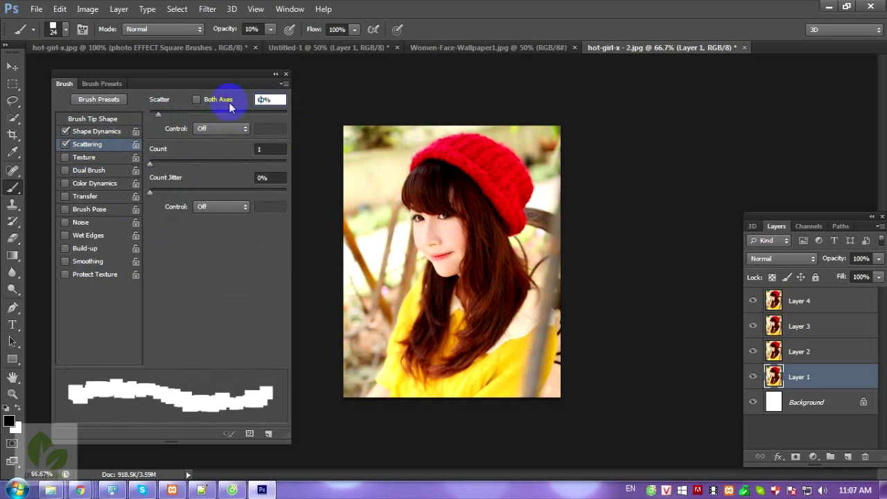
key("Return")
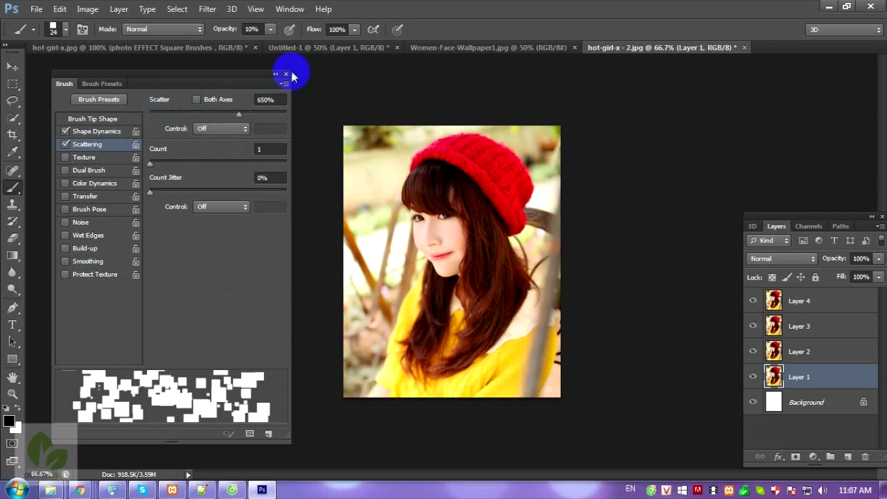
At 100% zoom, hide Layers 4, 3 and 2 and give Layer 1 a black mask
left_click(286, 73)
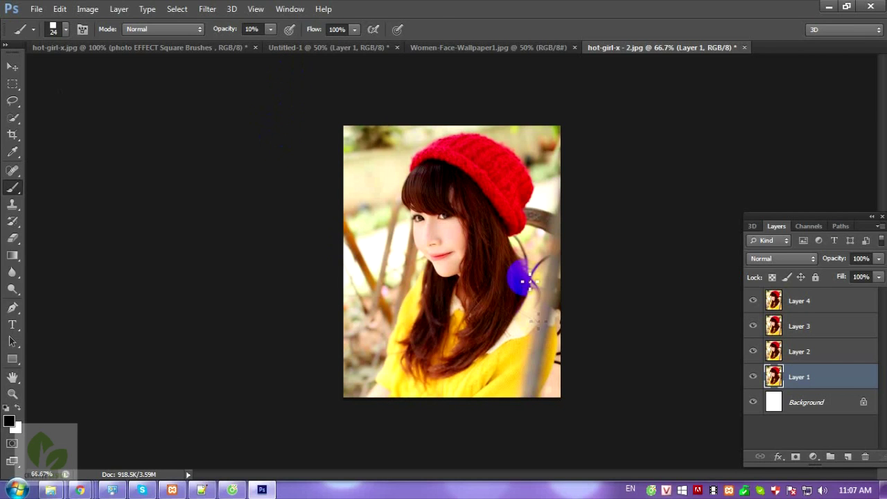
key("ctrl+plus")
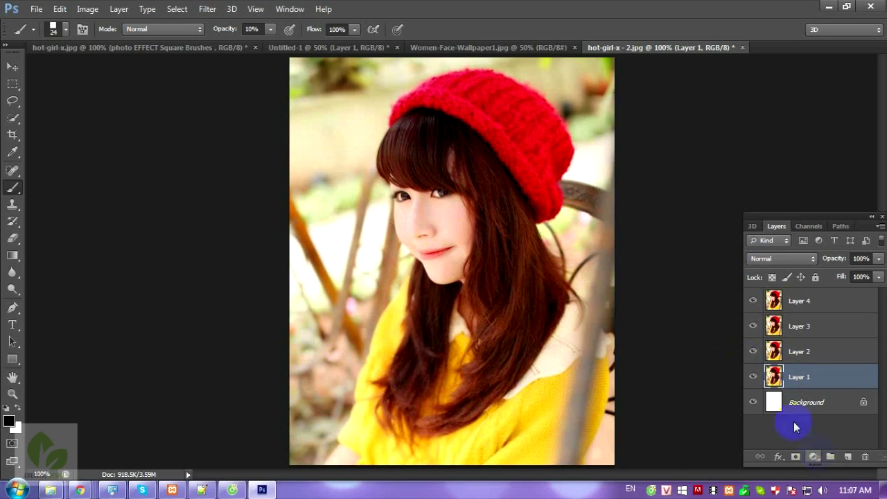
left_click(742, 373)
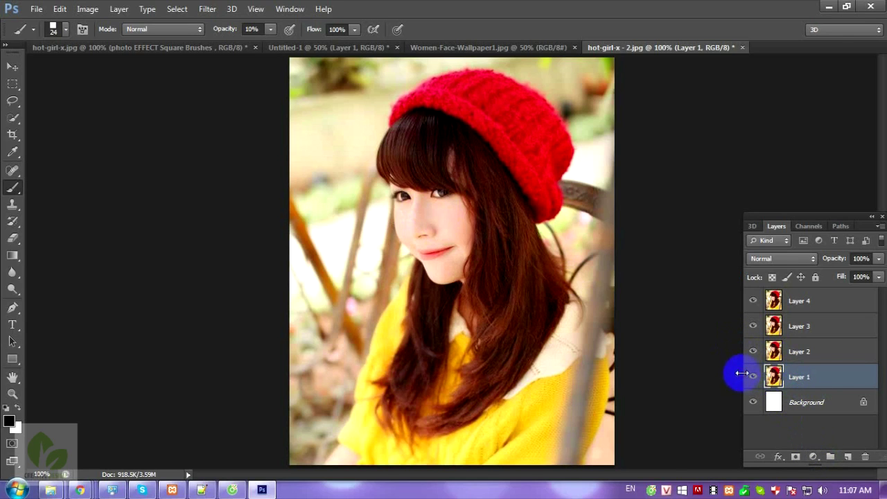
left_click(752, 301)
left_click(753, 326)
left_click(754, 352)
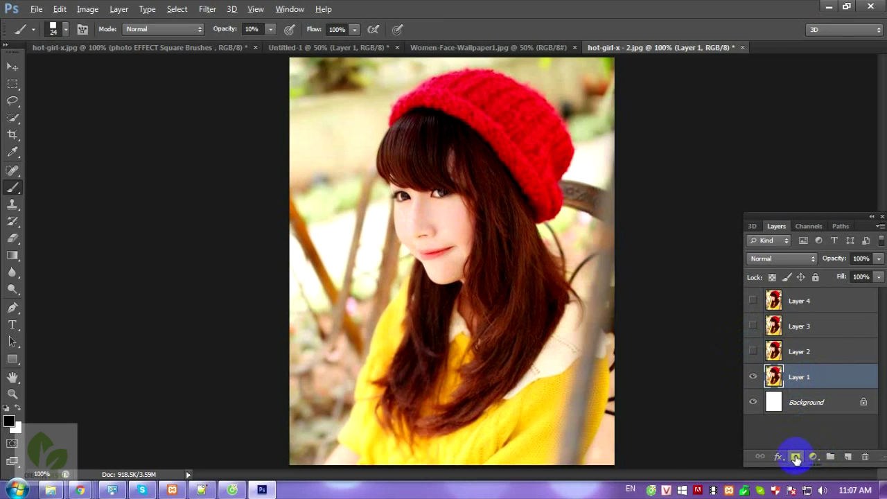
left_click(796, 459, "alt")
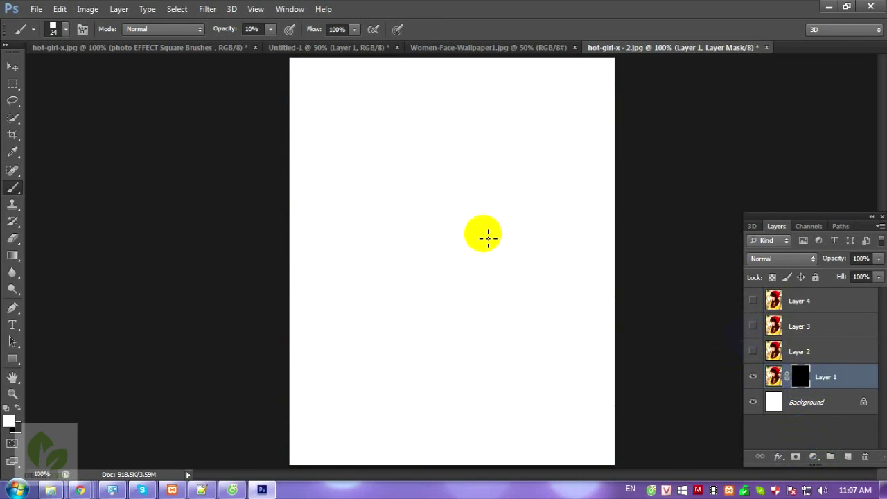
Test-paint a few faint square dabs on Layer 1's mask
left_click_drag(436, 192, 434, 255)
left_click(399, 188)
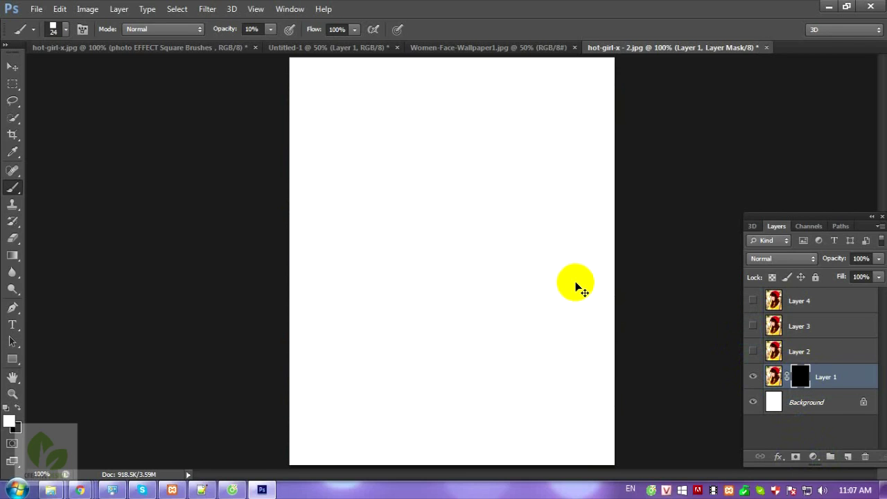
left_click(285, 74)
At 100% brush opacity, paint Layer 1's mask to reveal the face, chin and hair as squares
left_click_drag(275, 30, 343, 43)
mouse_move(423, 231)
left_mouse_down()
mouse_move(443, 269)
mouse_move(414, 187)
mouse_move(451, 253)
mouse_move(406, 178)
mouse_move(443, 267)
mouse_move(396, 148)
mouse_move(445, 272)
left_mouse_up()
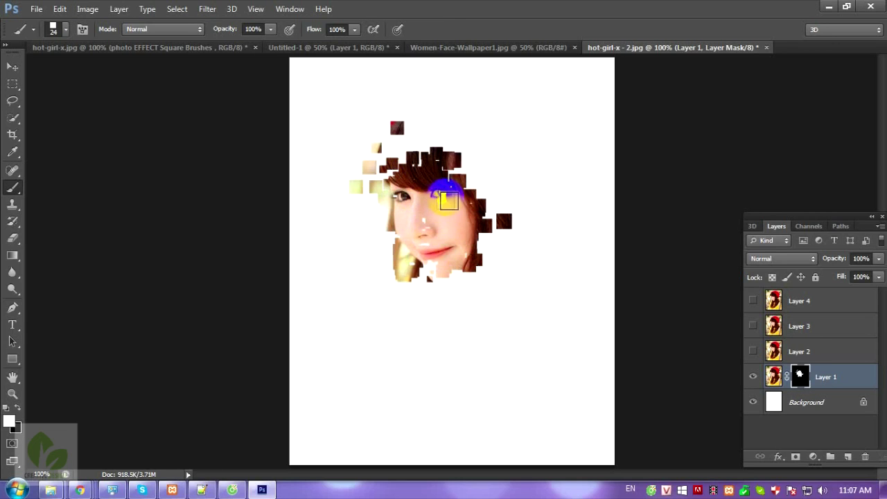
mouse_move(431, 258)
left_mouse_down()
mouse_move(437, 284)
mouse_move(466, 293)
mouse_move(421, 297)
mouse_move(386, 217)
mouse_move(394, 246)
mouse_move(394, 198)
mouse_move(439, 182)
mouse_move(479, 256)
mouse_move(439, 155)
mouse_move(398, 151)
mouse_move(421, 148)
mouse_move(406, 208)
mouse_move(411, 288)
left_mouse_up()
mouse_move(393, 259)
left_mouse_down()
mouse_move(443, 307)
mouse_move(440, 298)
mouse_move(431, 316)
mouse_move(448, 317)
mouse_move(481, 248)
mouse_move(459, 173)
mouse_move(467, 292)
mouse_move(486, 214)
mouse_move(385, 169)
mouse_move(409, 139)
mouse_move(430, 139)
mouse_move(454, 164)
mouse_move(448, 143)
mouse_move(422, 213)
left_mouse_up()
left_click_drag(391, 144, 393, 175)
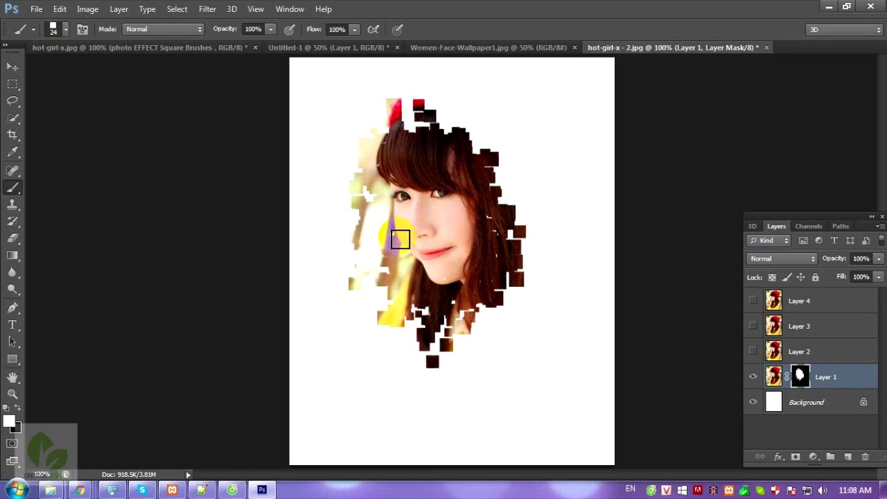
mouse_move(498, 228)
left_mouse_down()
mouse_move(471, 283)
mouse_move(467, 208)
mouse_move(396, 171)
mouse_move(376, 202)
mouse_move(488, 185)
mouse_move(479, 153)
mouse_move(494, 173)
mouse_move(438, 129)
mouse_move(491, 174)
mouse_move(507, 237)
mouse_move(471, 145)
mouse_move(418, 101)
mouse_move(413, 133)
mouse_move(428, 129)
mouse_move(417, 134)
mouse_move(659, 291)
left_mouse_up()
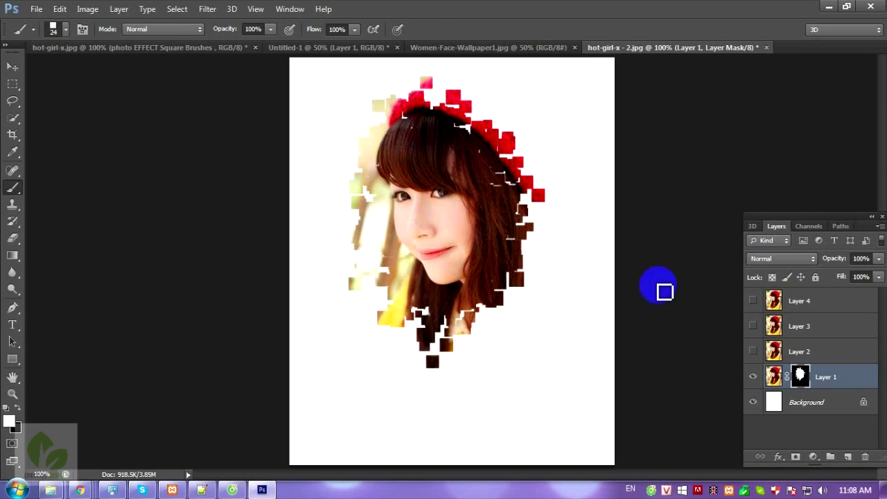
left_click(753, 379)
Show Layers 1 and 2, select Layer 2, and add a black hide-all mask
left_click(753, 378)
left_click(754, 353)
left_click(754, 353)
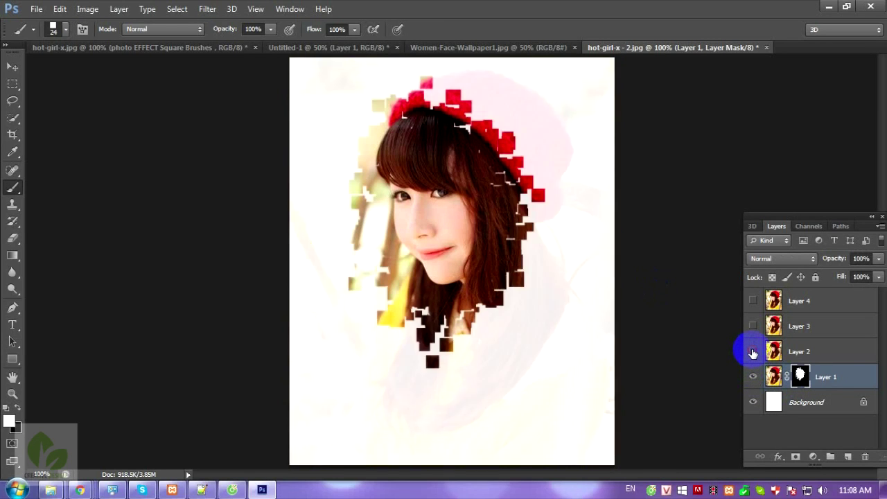
left_click(753, 353)
left_click(813, 350)
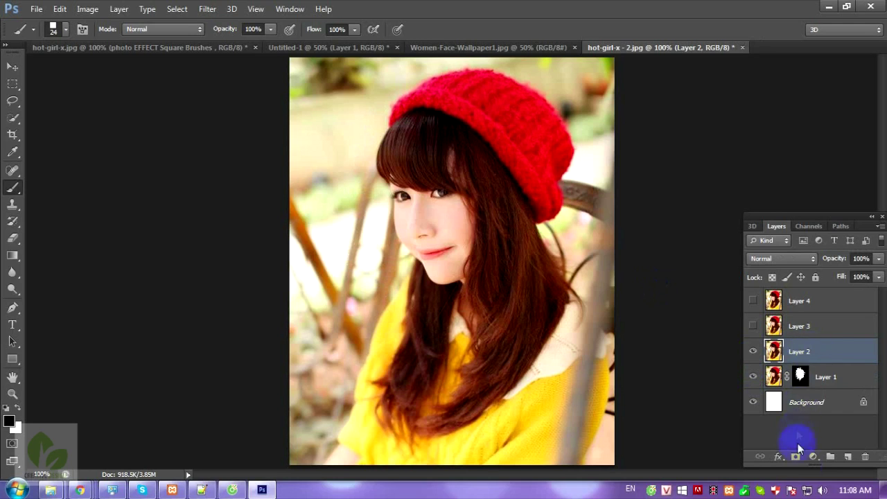
left_click(795, 458, "alt")
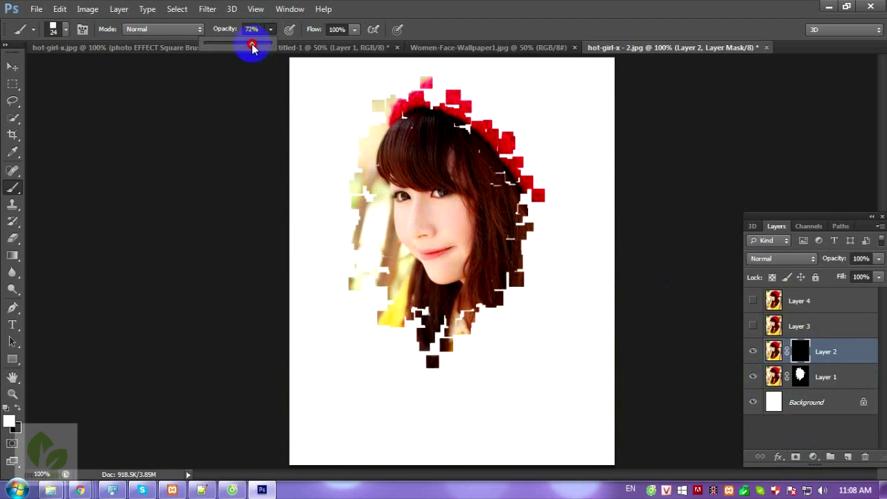
At 70% brush opacity, paint squares around the face and over the head on Layer 2's mask
left_click(430, 105)
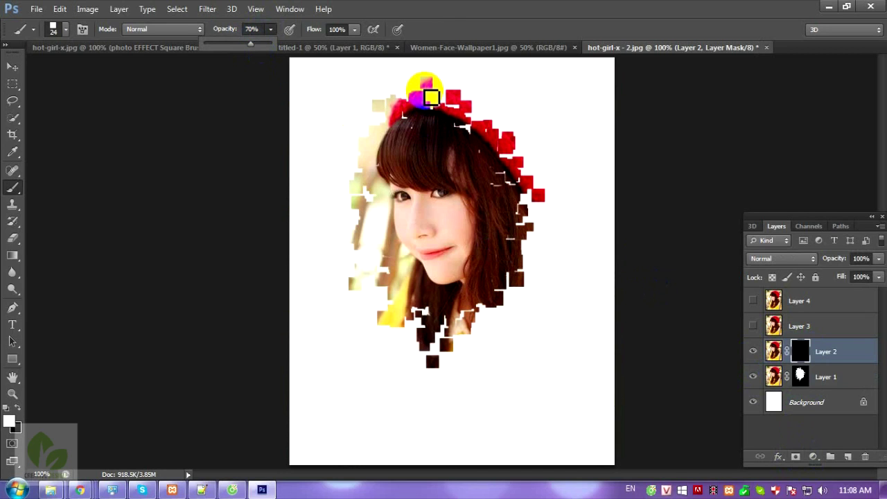
left_click_drag(430, 98, 375, 324)
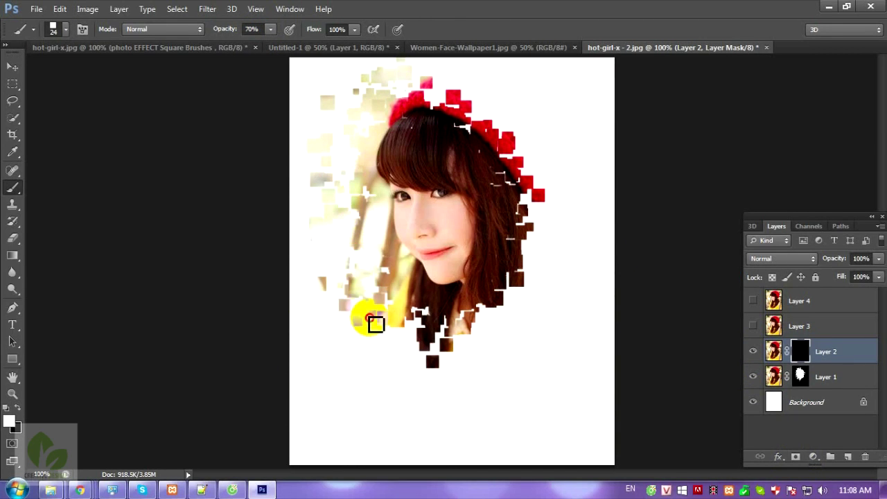
mouse_move(375, 325)
left_mouse_down()
mouse_move(449, 112)
mouse_move(480, 130)
mouse_move(461, 101)
mouse_move(518, 174)
mouse_move(525, 242)
mouse_move(508, 304)
mouse_move(525, 258)
mouse_move(530, 263)
mouse_move(432, 351)
mouse_move(345, 328)
mouse_move(336, 307)
mouse_move(437, 367)
mouse_move(547, 212)
mouse_move(527, 123)
mouse_move(505, 85)
mouse_move(550, 173)
left_mouse_up()
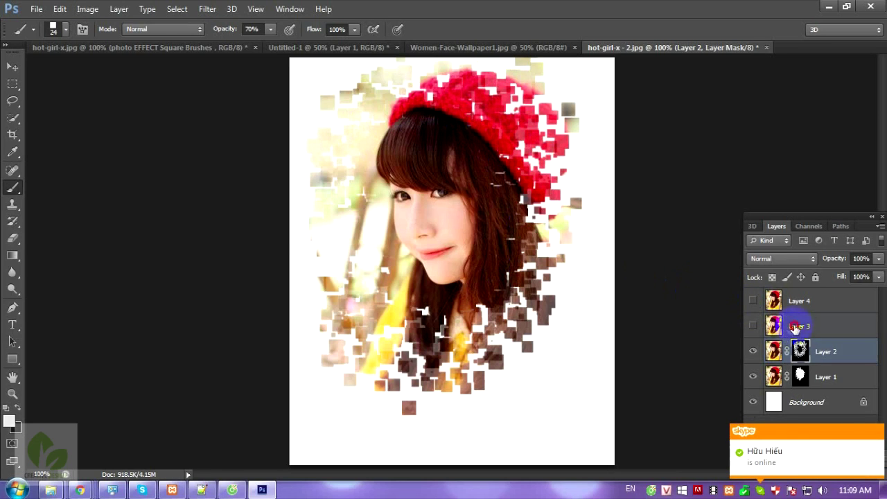
Show Layer 3 with a black mask at 30% brush opacity, then show and select Layer 4
left_click(794, 327)
left_click(754, 325)
left_click(878, 432)
left_click(797, 461, "alt")
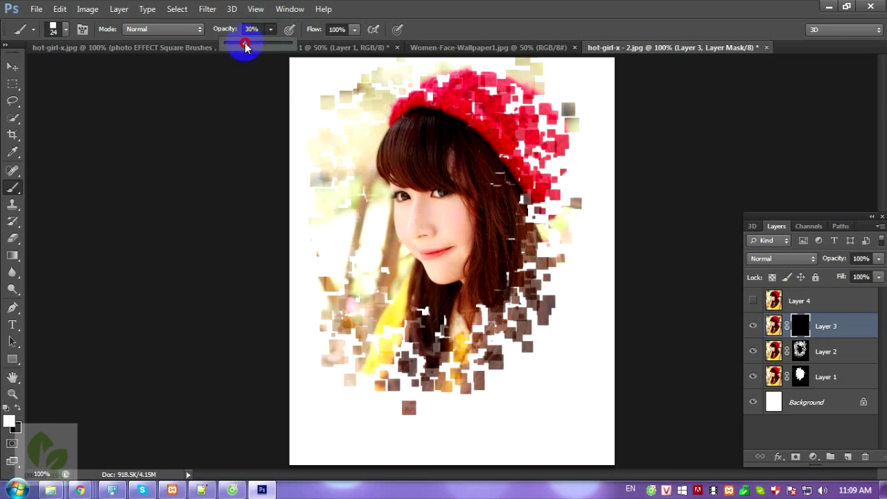
mouse_move(323, 99)
left_mouse_down()
mouse_move(318, 267)
mouse_move(347, 362)
mouse_move(471, 375)
mouse_move(531, 247)
mouse_move(549, 162)
mouse_move(519, 356)
mouse_move(412, 420)
mouse_move(340, 406)
mouse_move(321, 359)
mouse_move(561, 344)
mouse_move(546, 104)
mouse_move(586, 202)
mouse_move(475, 64)
left_mouse_up()
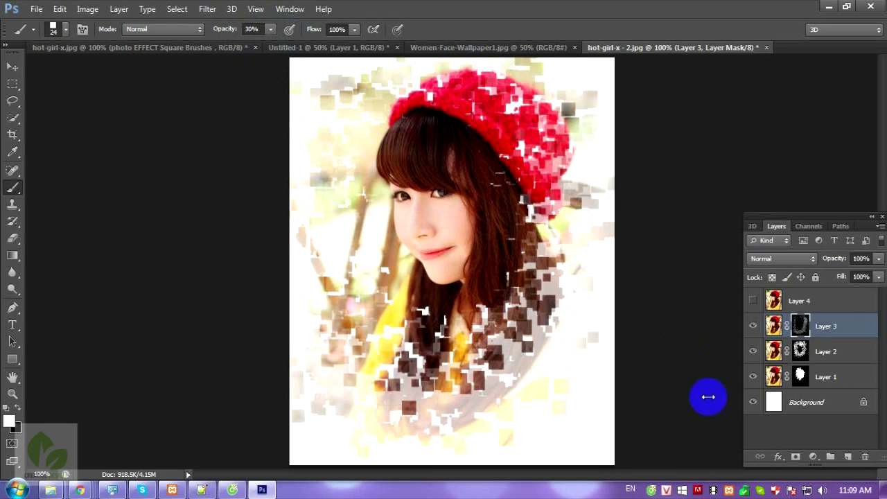
left_click(823, 311)
left_click(753, 301)
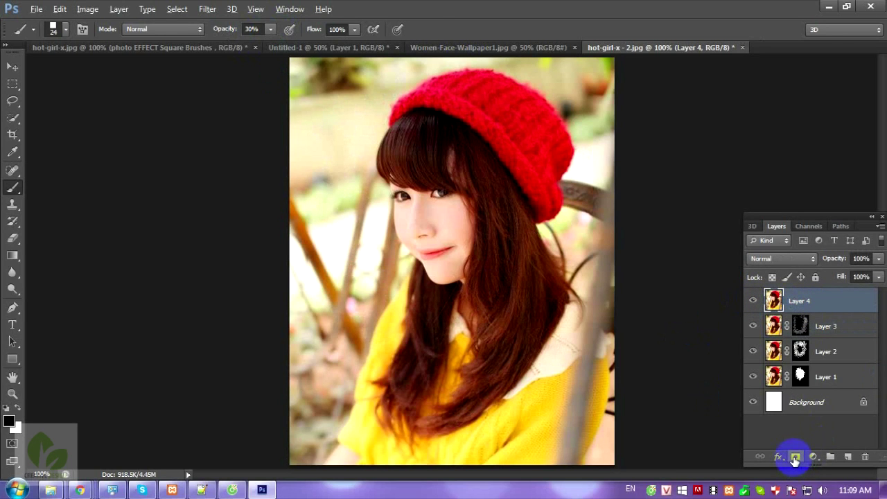
Mask Layer 4 in black and paint faint 10% squares along the top, left and bottom edges
left_click(795, 459, "alt")
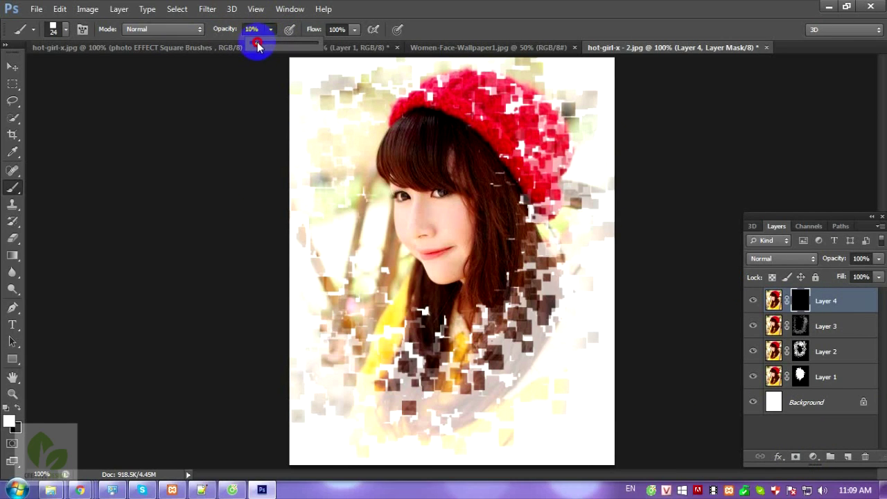
mouse_move(311, 79)
left_mouse_down()
mouse_move(606, 74)
mouse_move(598, 347)
mouse_move(618, 122)
mouse_move(596, 275)
mouse_move(588, 229)
mouse_move(597, 463)
mouse_move(589, 451)
mouse_move(503, 463)
mouse_move(602, 384)
mouse_move(472, 461)
mouse_move(342, 448)
mouse_move(406, 452)
mouse_move(291, 398)
mouse_move(294, 242)
left_mouse_up()
mouse_move(291, 273)
left_mouse_down()
mouse_move(297, 214)
mouse_move(301, 270)
mouse_move(335, 223)
mouse_move(305, 68)
mouse_move(572, 73)
mouse_move(604, 178)
mouse_move(604, 103)
mouse_move(600, 320)
mouse_move(563, 413)
mouse_move(534, 378)
mouse_move(525, 434)
mouse_move(626, 423)
mouse_move(561, 469)
mouse_move(604, 461)
mouse_move(608, 413)
mouse_move(474, 463)
mouse_move(586, 344)
mouse_move(534, 370)
mouse_move(603, 240)
mouse_move(589, 168)
mouse_move(583, 191)
mouse_move(602, 94)
left_mouse_up()
mouse_move(280, 349)
left_mouse_down()
mouse_move(329, 234)
mouse_move(307, 178)
mouse_move(303, 86)
mouse_move(381, 69)
left_mouse_up()
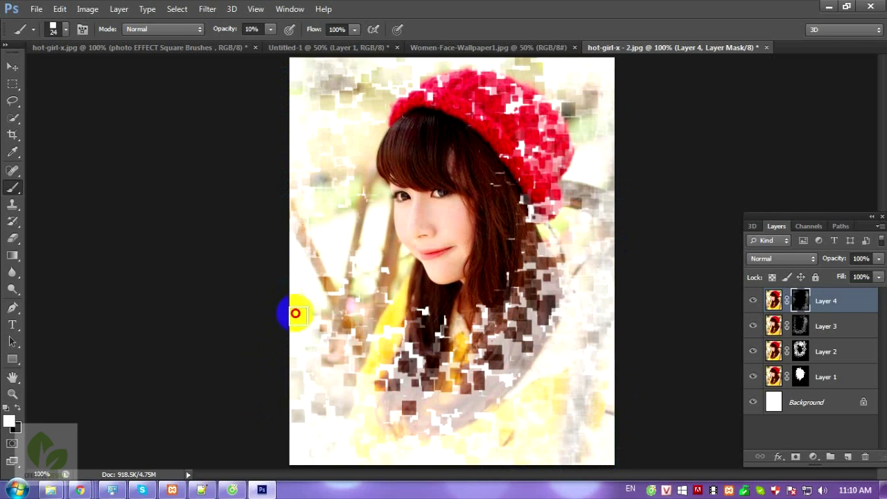
left_click_drag(505, 470, 604, 454)
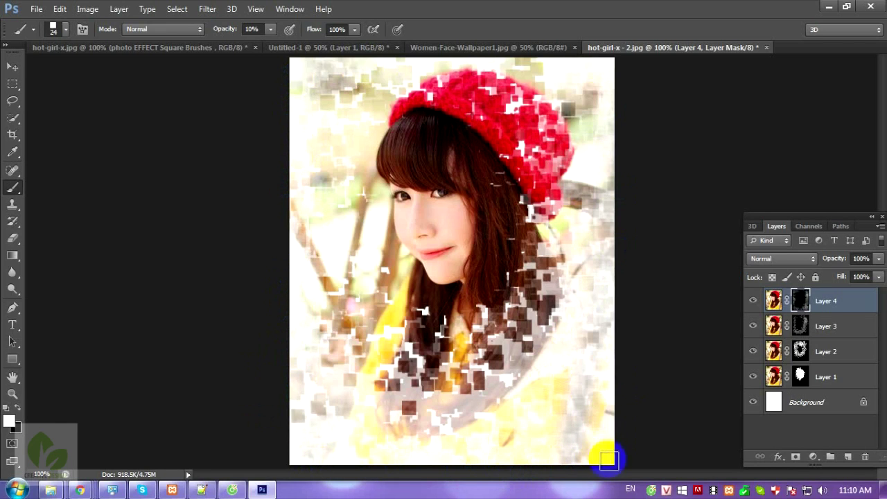
key("ctrl+minus")
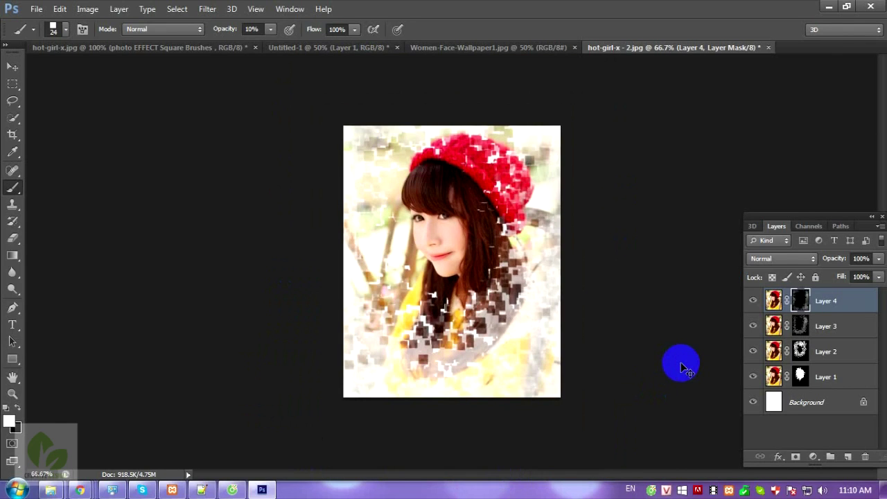
Duplicate Layer 4 into Layer 4 copy to thicken the faint outer squares
key("ctrl+plus")
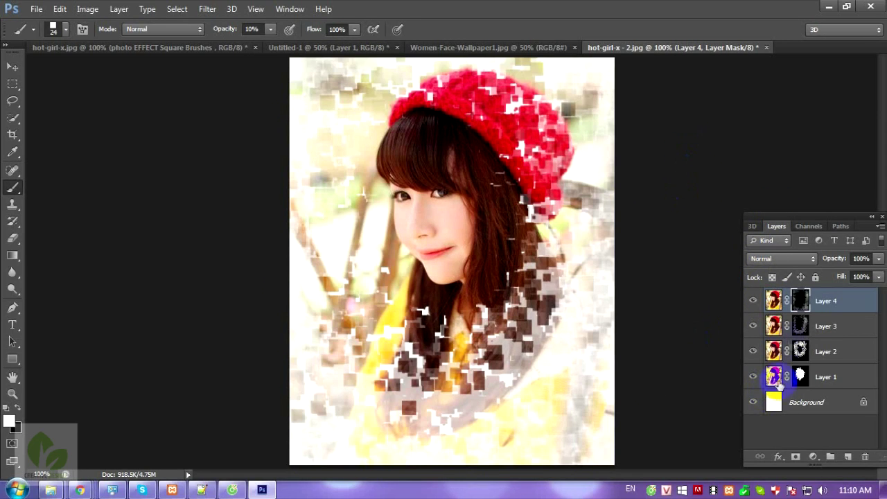
left_click(800, 350)
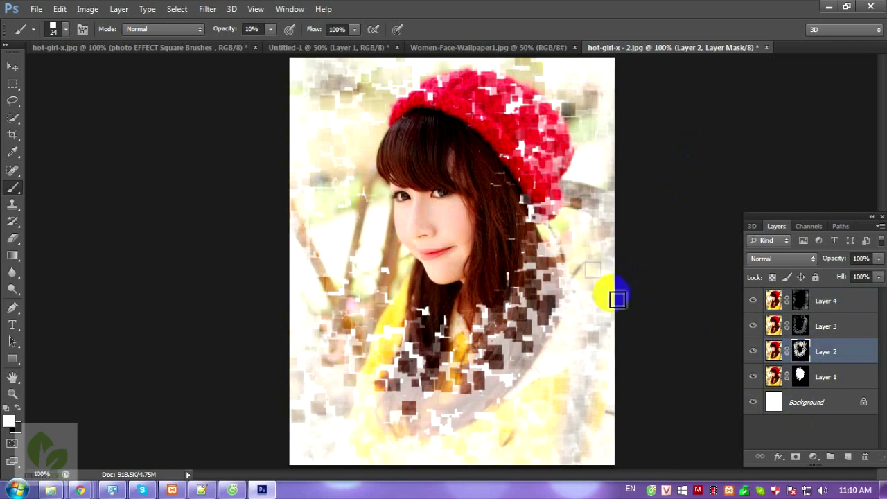
scroll(620, 284, "down", 2)
scroll(620, 277, "up", 2)
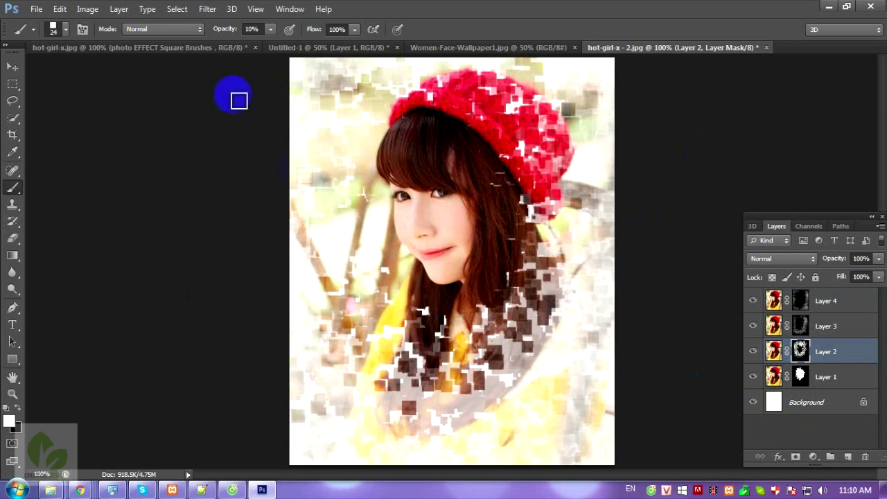
left_click(773, 300)
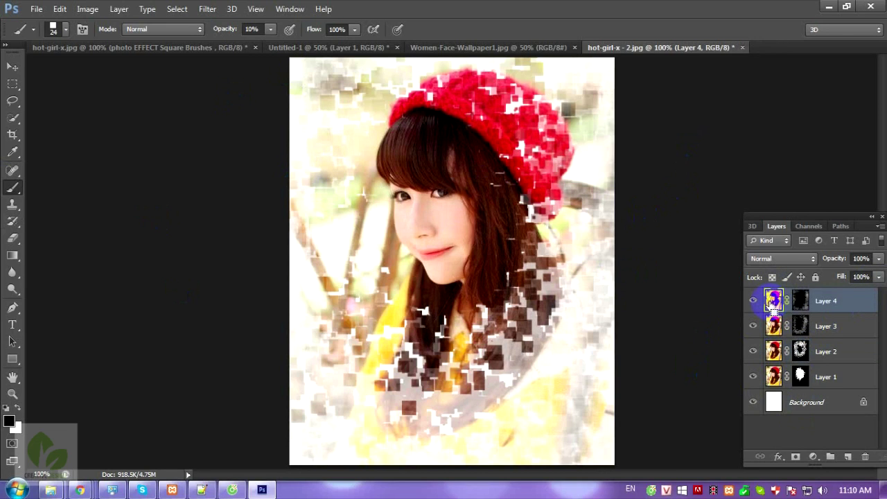
key("ctrl+j")
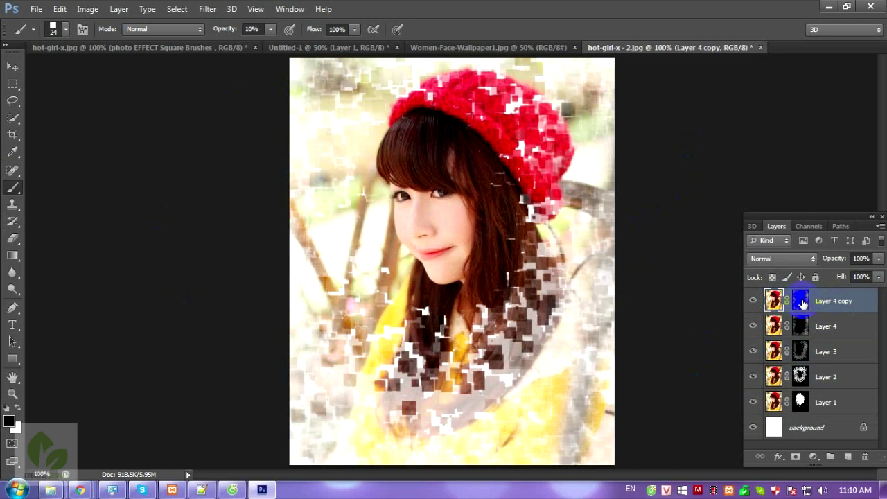
key("ctrl+minus")
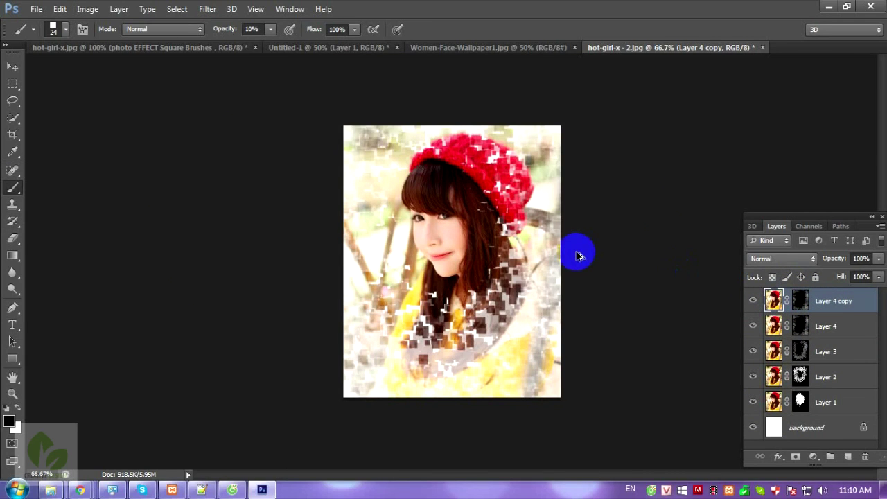
Widen the canvas with blank space on the left, anchoring the image to the right
key("ctrl+alt+c")
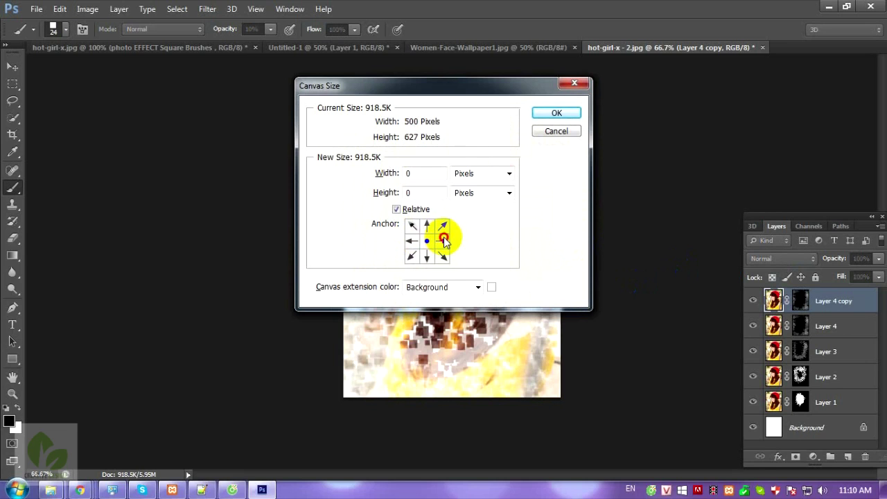
left_click(444, 240)
type("500")
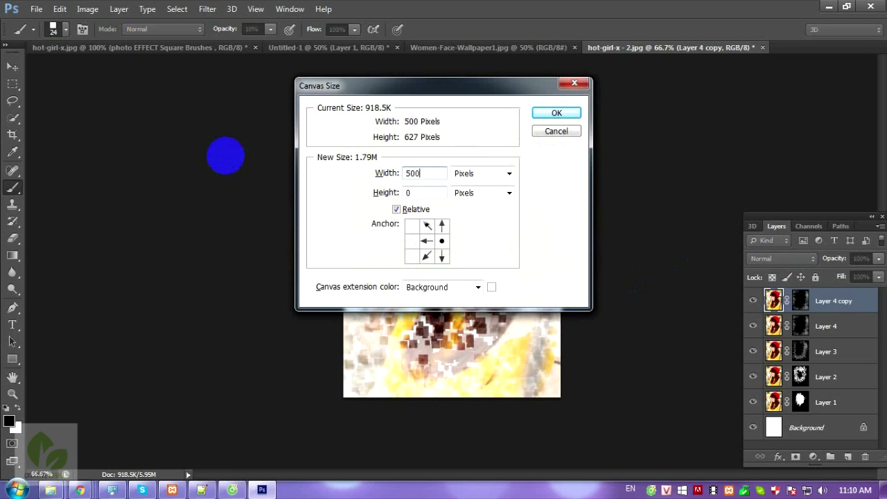
key("Return")
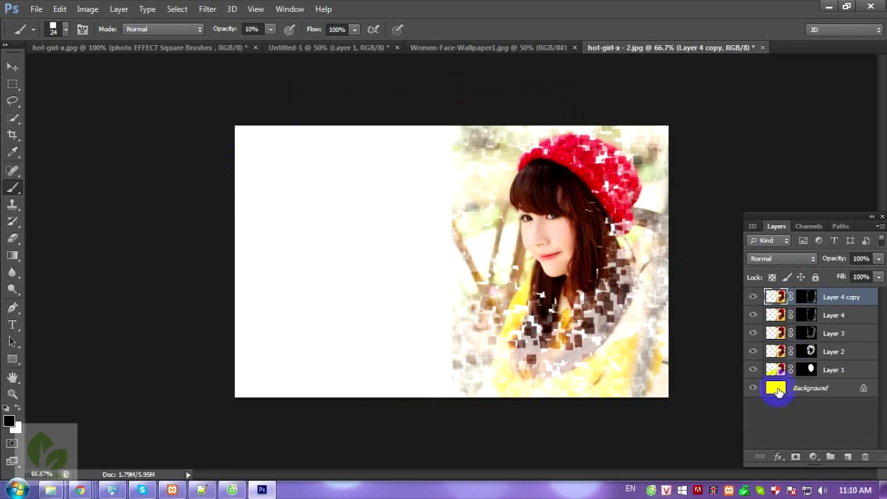
Align Layer 4 copy to the canvas's left edge
key("v")
key("ctrl+t")
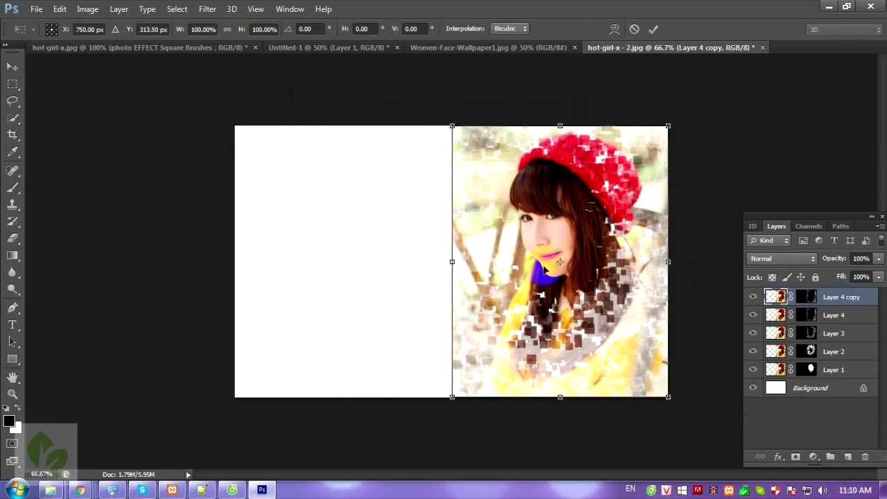
left_click_drag(560, 261, 400, 261)
key("Return")
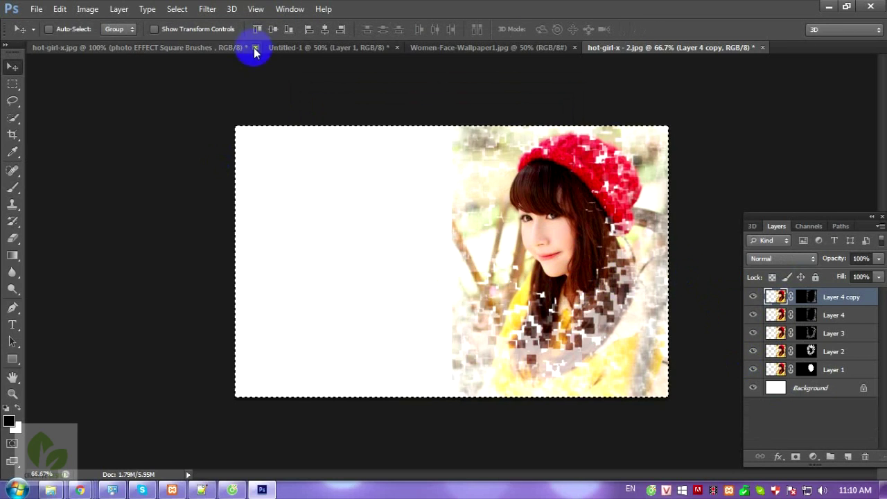
left_click(309, 29)
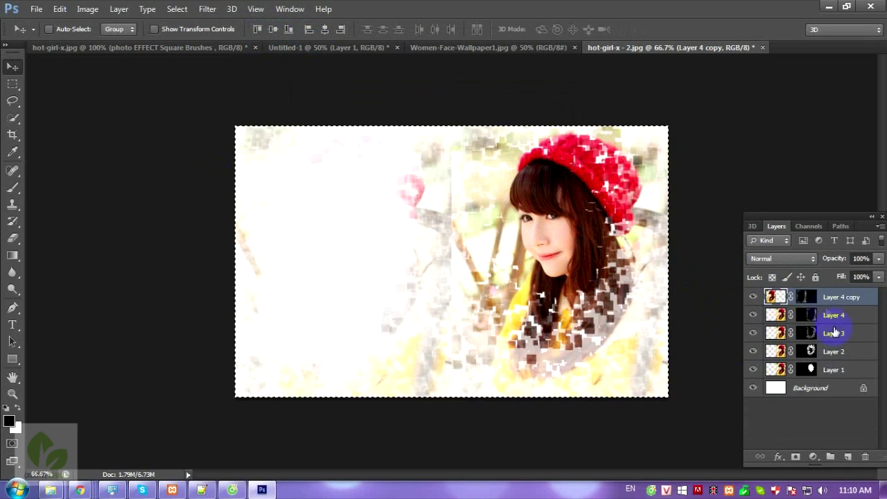
Delete Layer 4 copy's mask so the full original photo fills the left half
right_click(818, 299)
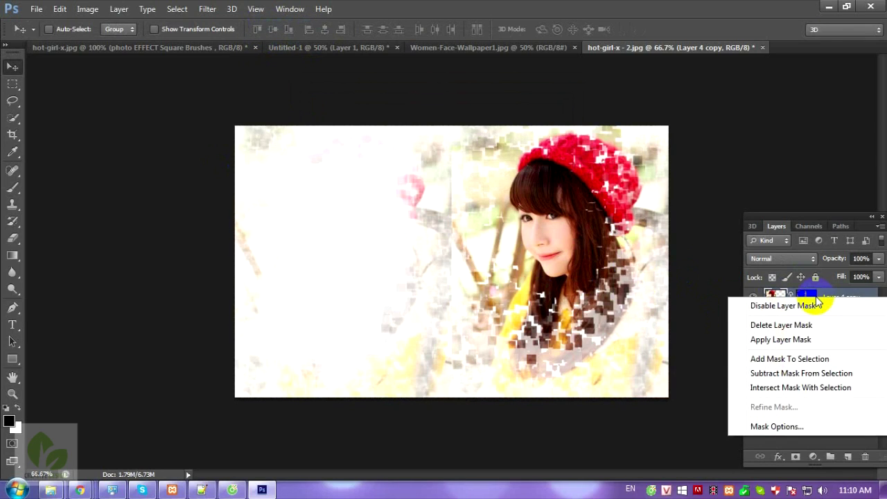
left_click(762, 324)
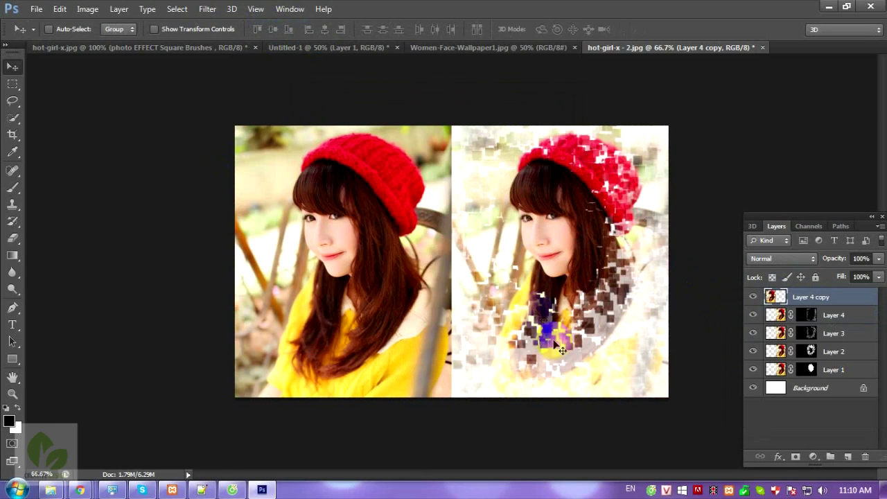
left_click(388, 425)
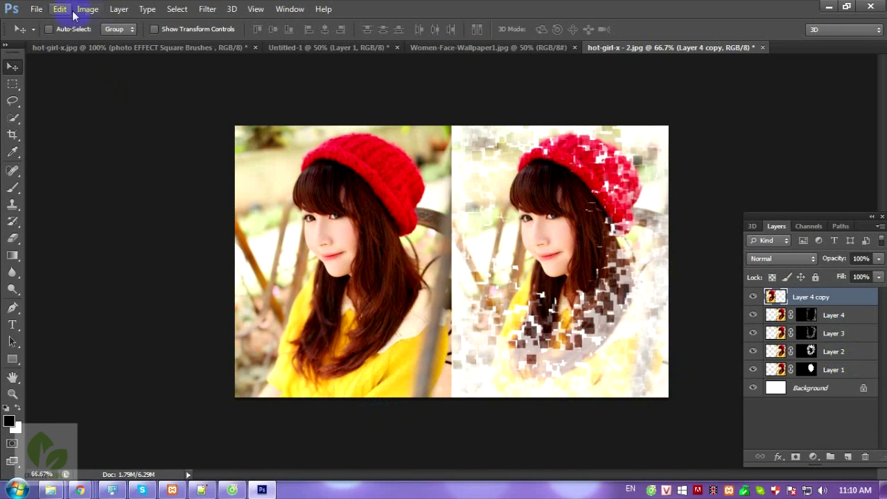
left_click(36, 10)
Save As JPEG into a new 16112015 folder inside D:\video-khanhnv
left_click(66, 167)
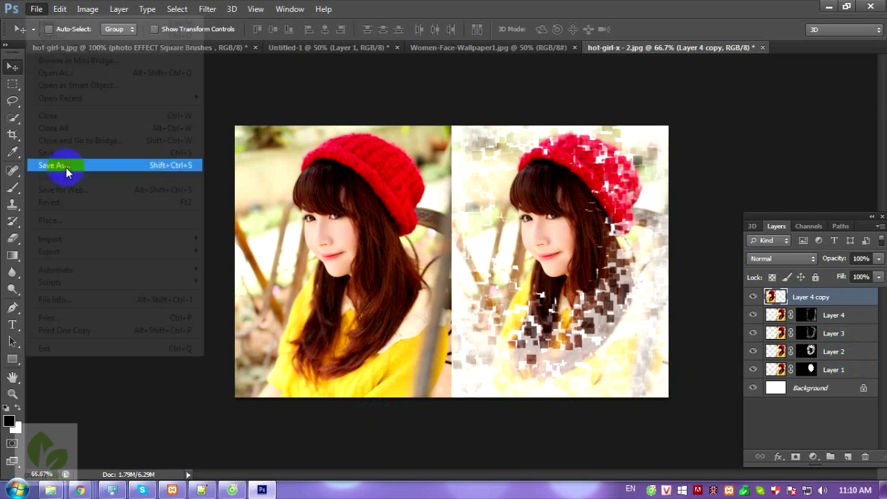
key("Tab")
key("j")
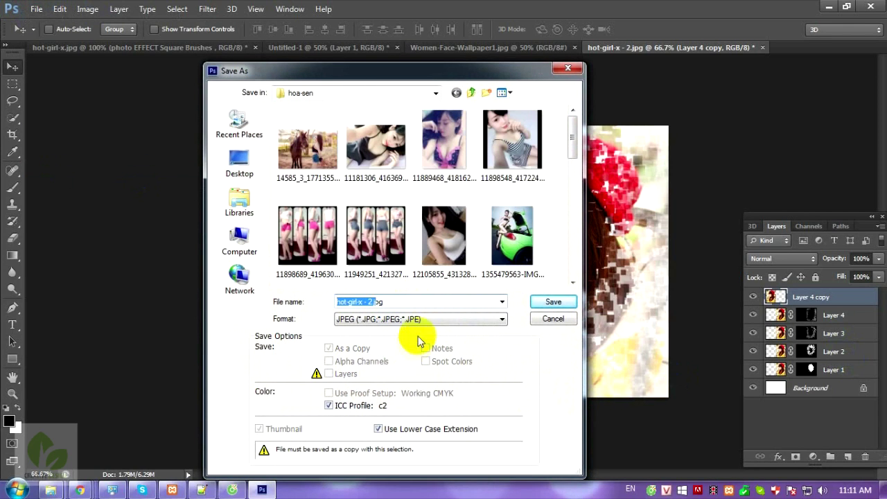
left_click(239, 241)
double_click(476, 142)
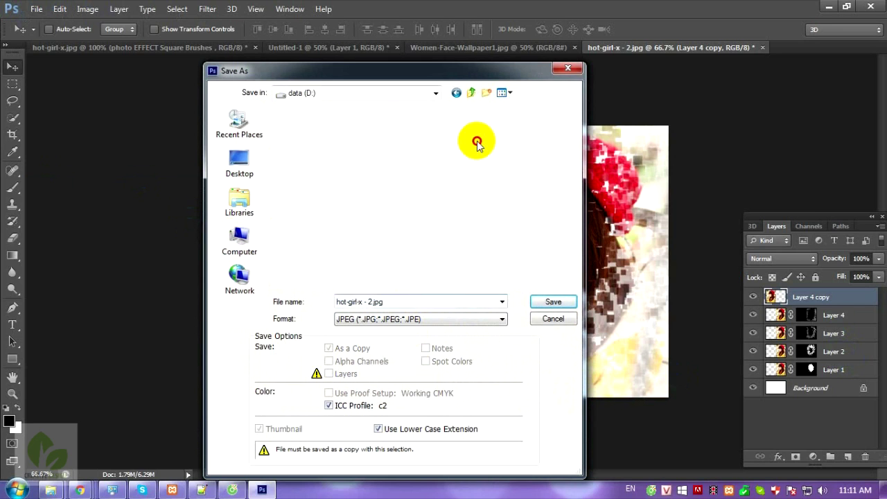
scroll(451, 146, "down", 10)
left_click(384, 160)
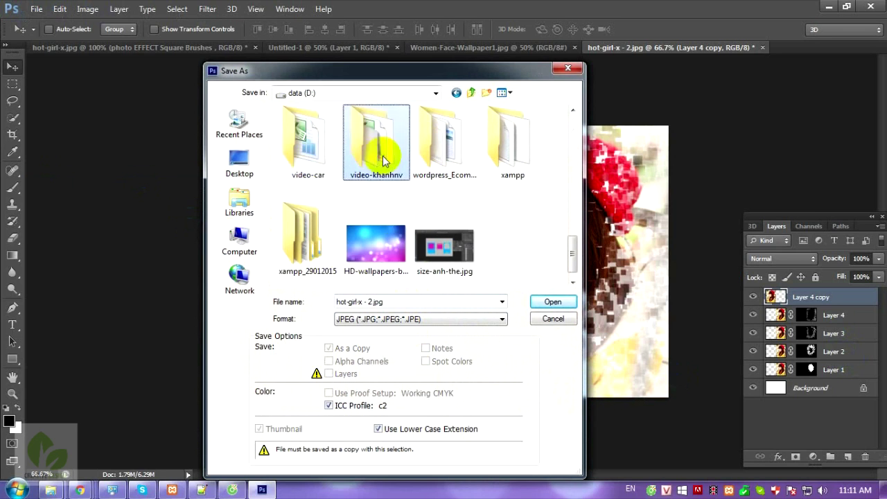
double_click(384, 160)
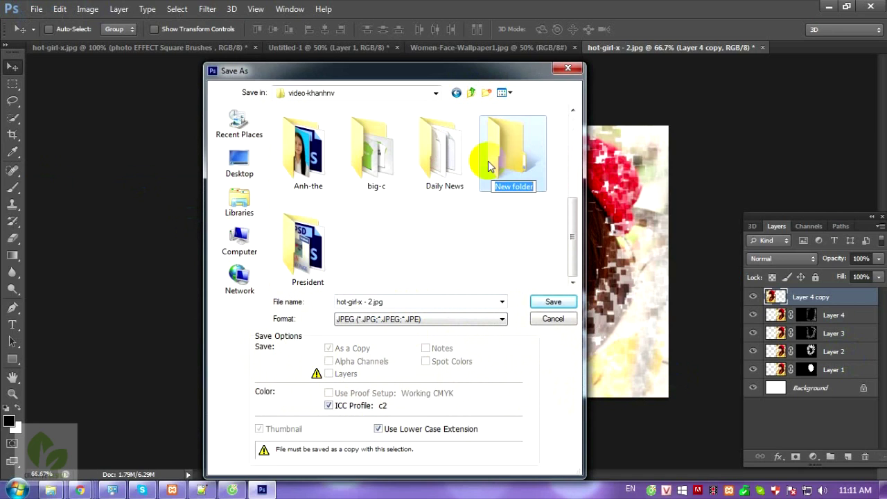
type("16")
type("112015")
key("Return")
key("Return")
Name the file photo-square-brush.jpg and save it at maximum JPEG quality
left_click(363, 302)
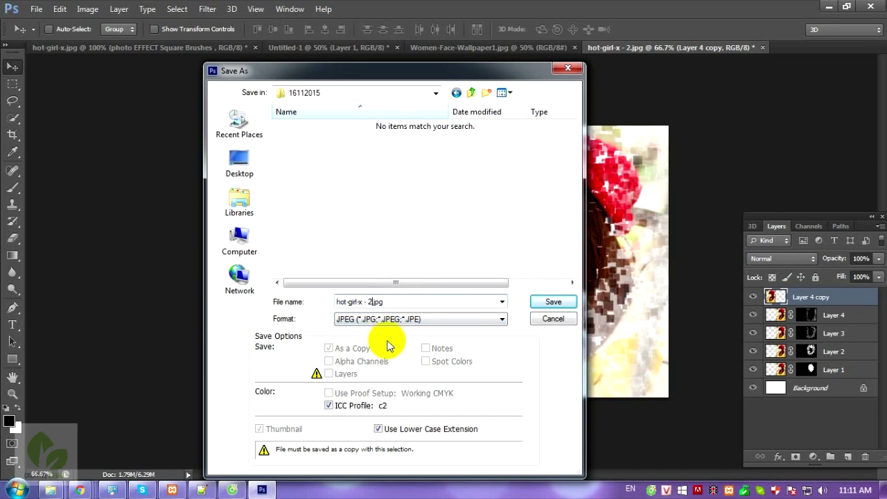
key("ctrl+v")
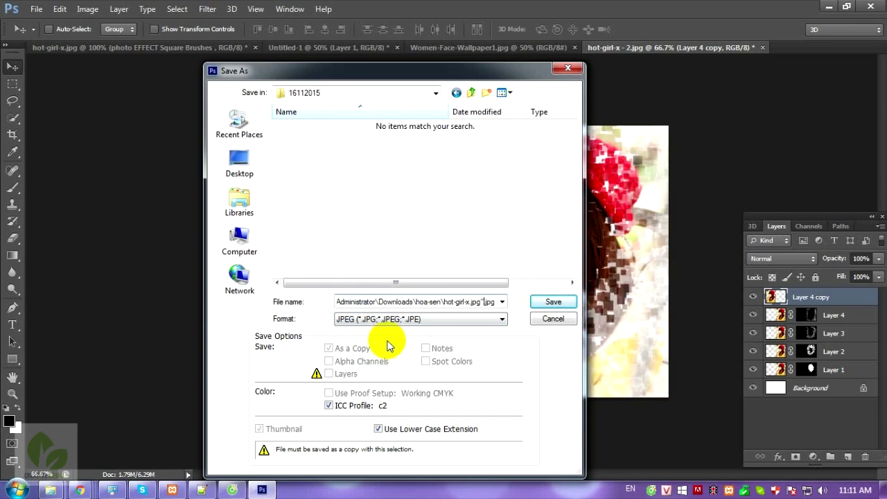
key("ctrl+a")
type("ph")
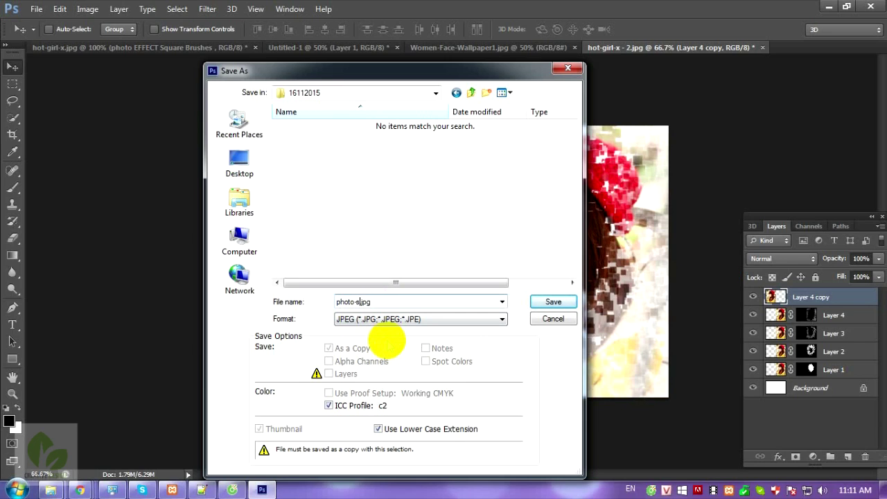
type("uare-u")
type("u")
type("us")
key("Return")
type("12")
left_click(512, 121)
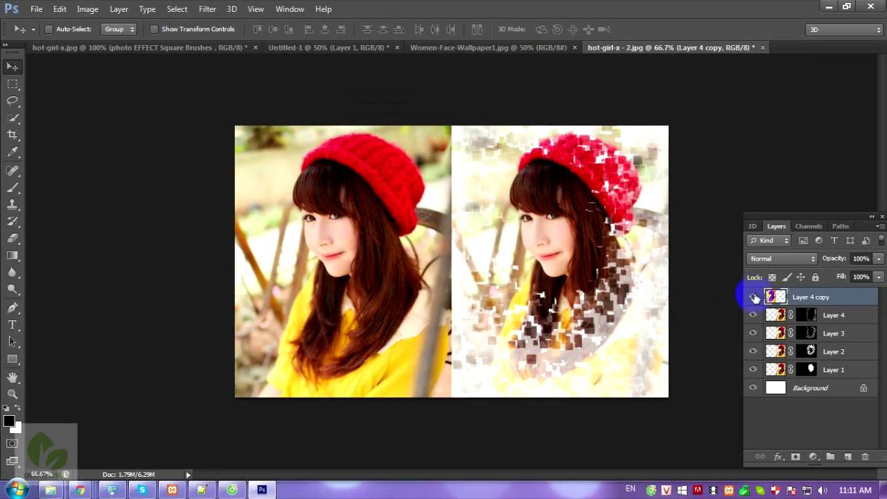
Toggle Layer 4 copy and Background visibility to check transparency, then switch to hot-girl-x.jpg
left_click(753, 297)
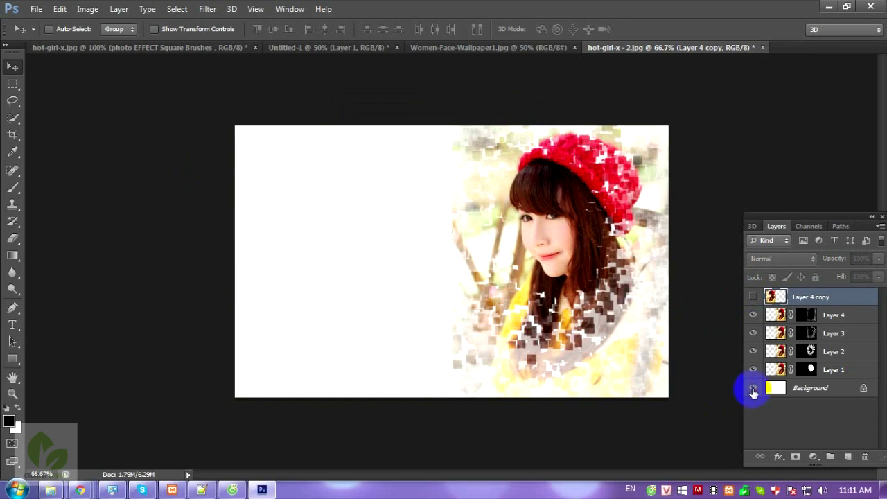
left_click(754, 388)
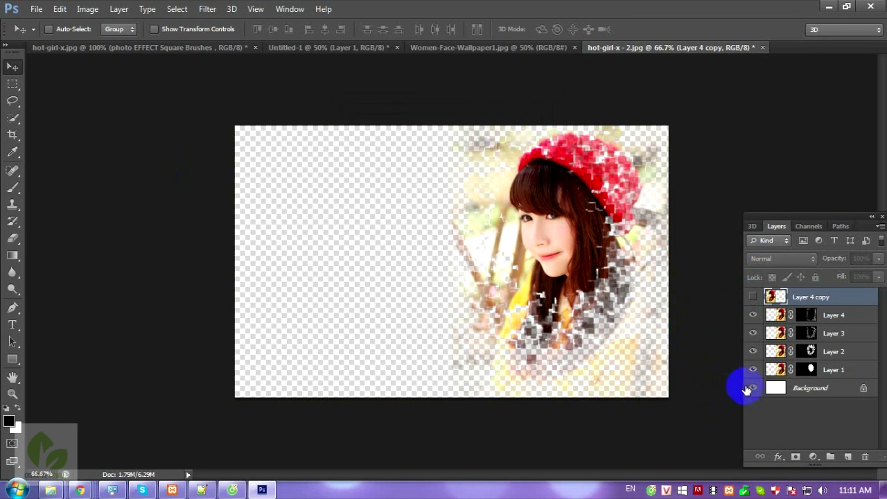
left_click(749, 388)
left_click(746, 389)
left_click(747, 390)
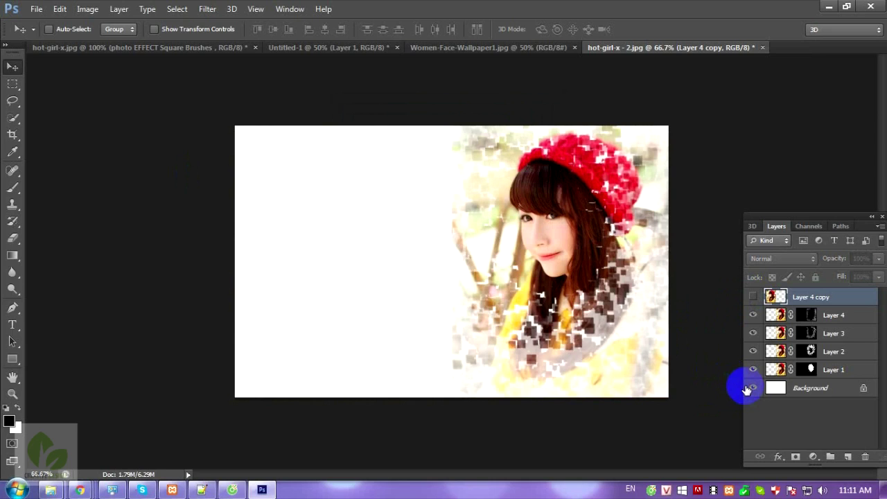
left_click(755, 298)
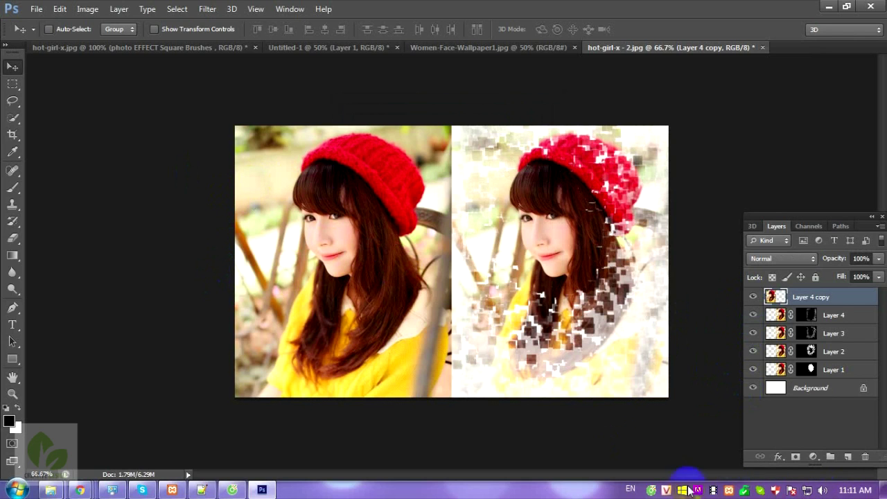
key("ctrl+Tab")
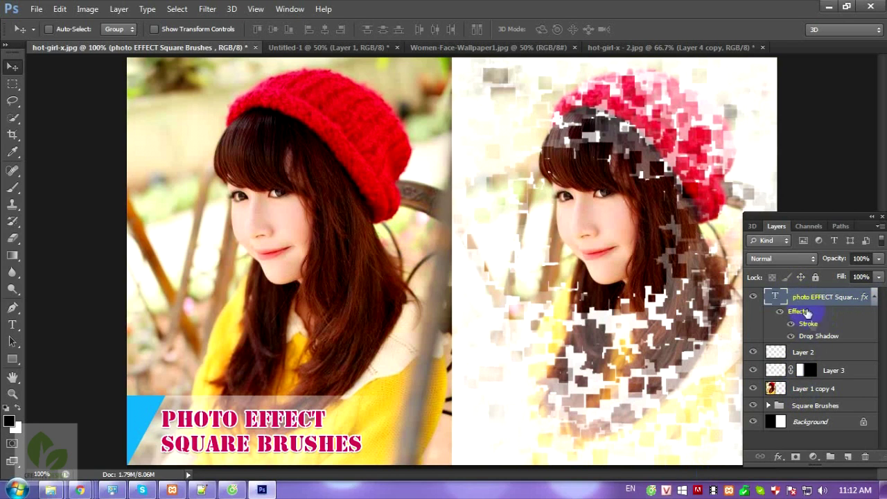
Select Layer 1 copy 4, zoom out, and cycle through the Women-Face-Wallpaper1, Untitled-1 and hot-girl-x - 2.jpg documents
left_click(817, 352)
left_click(818, 388)
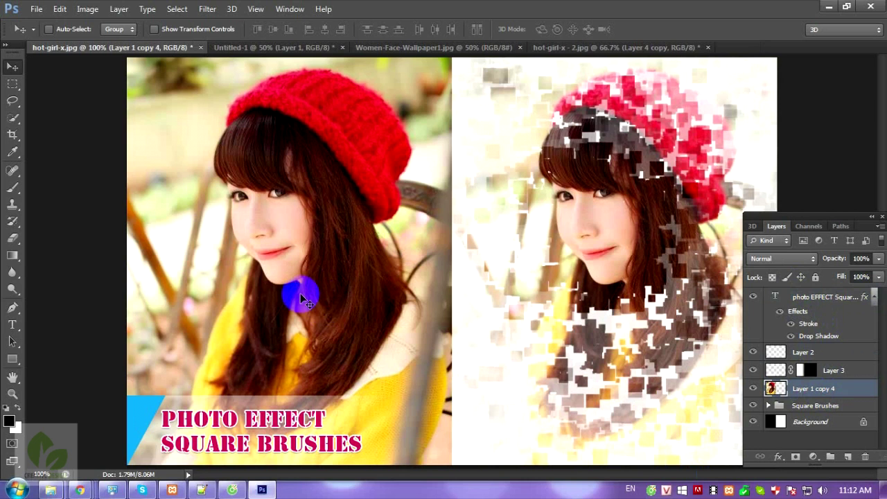
key("ctrl+minus")
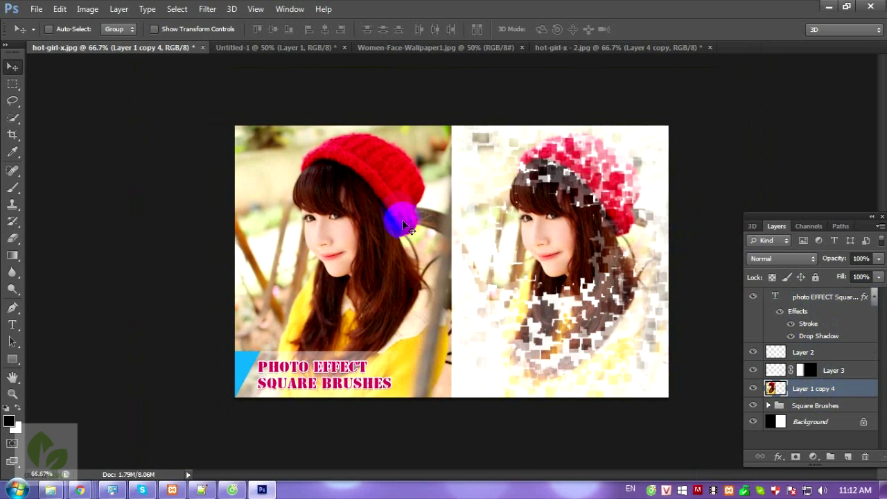
left_click(408, 49)
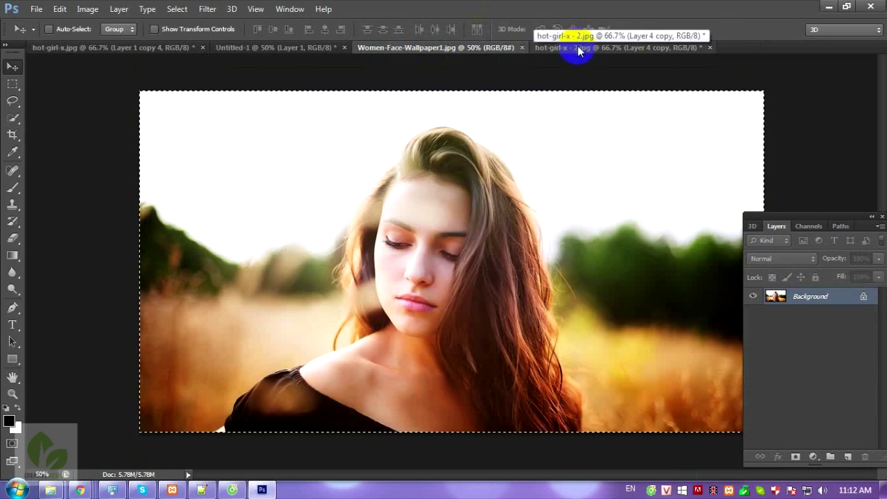
left_click(277, 46)
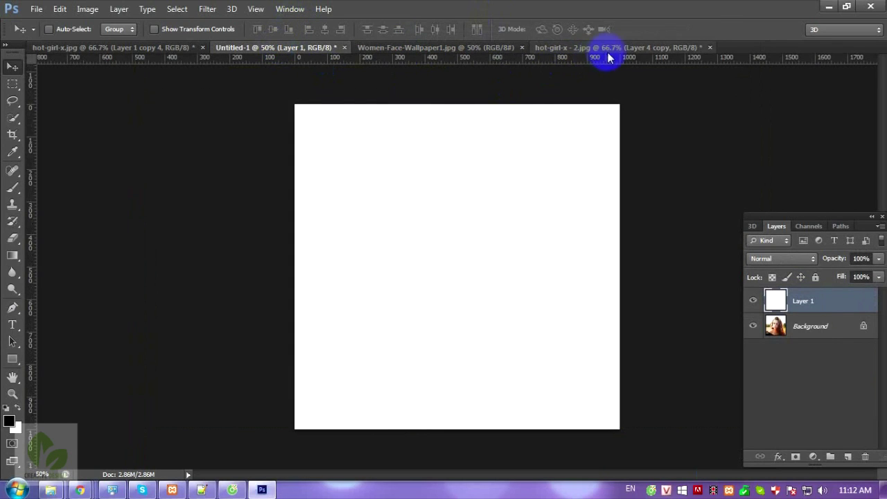
left_click(602, 50)
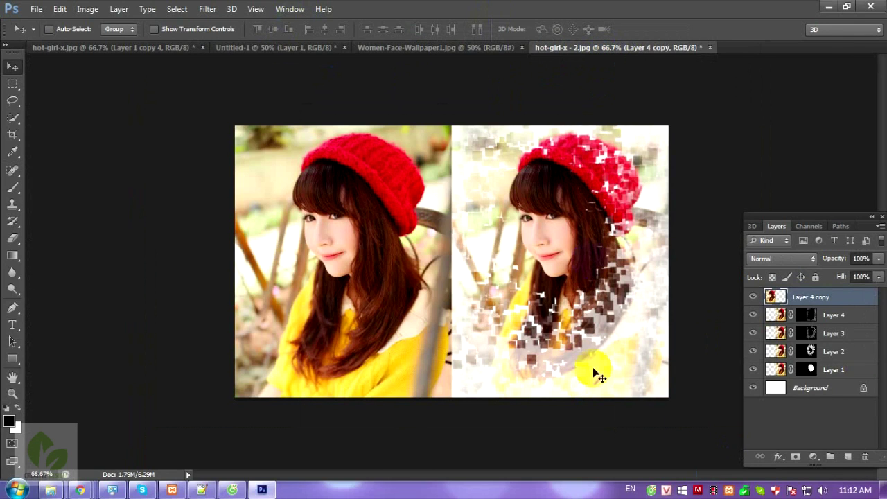
Duplicate Layer 1 with its mask, then delete the original Layer 1's mask to keep a plain photo
left_click(752, 316)
left_click(752, 334)
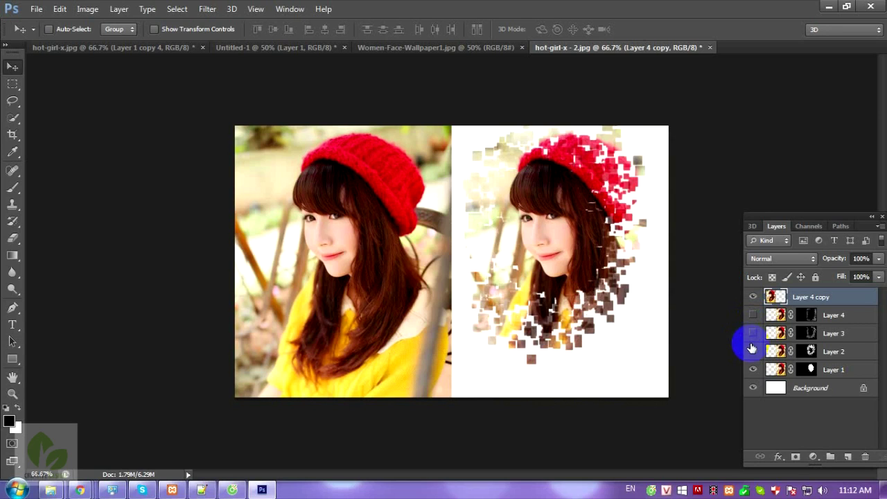
left_click(752, 351)
left_click(752, 369)
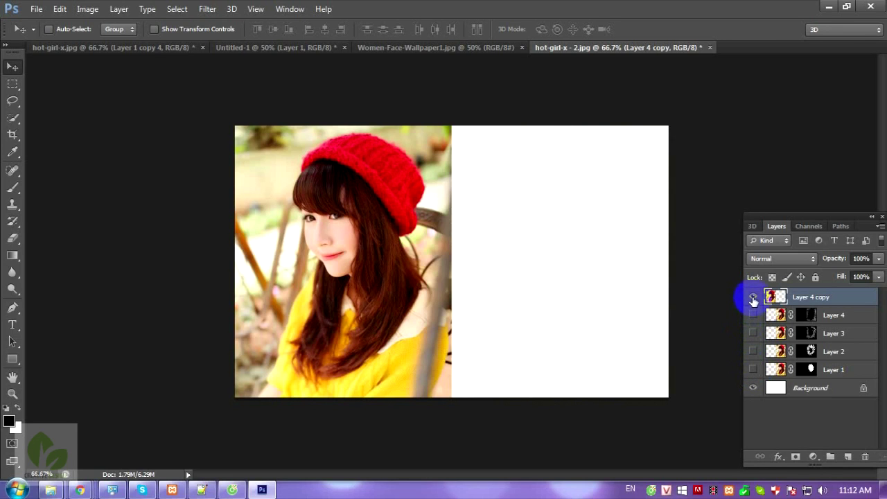
left_click(811, 370)
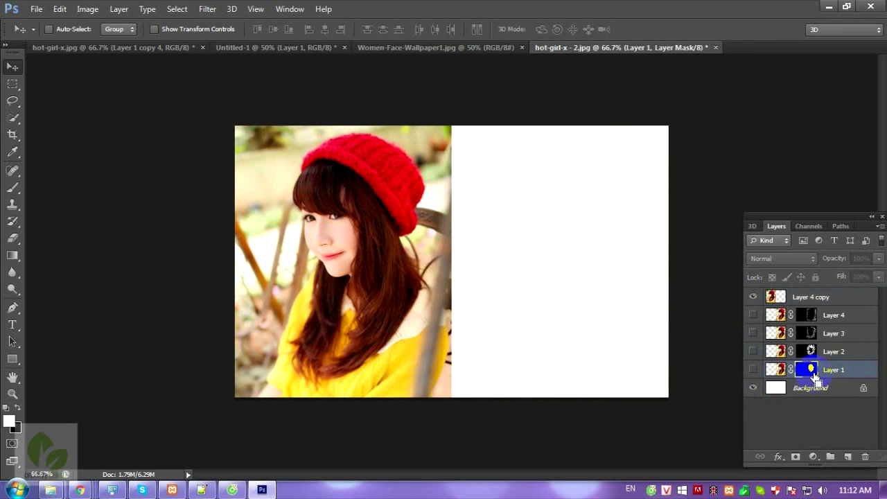
key("ctrl+j")
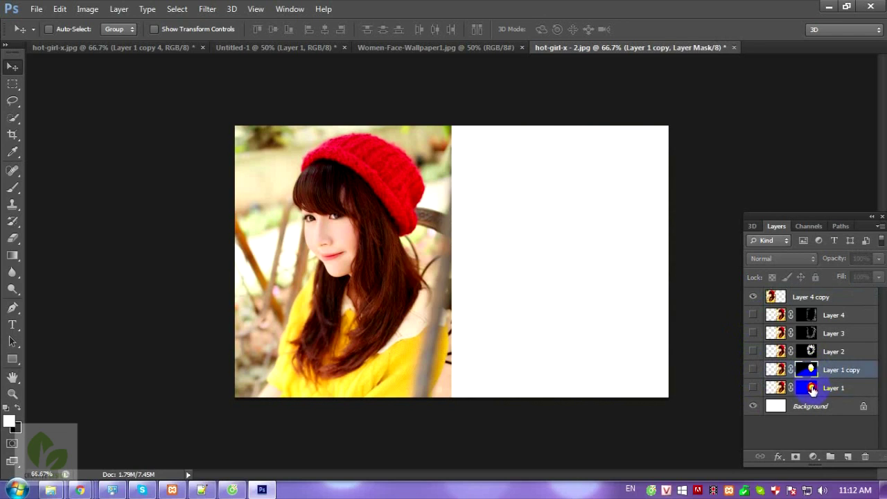
left_click(812, 388)
left_click(753, 388)
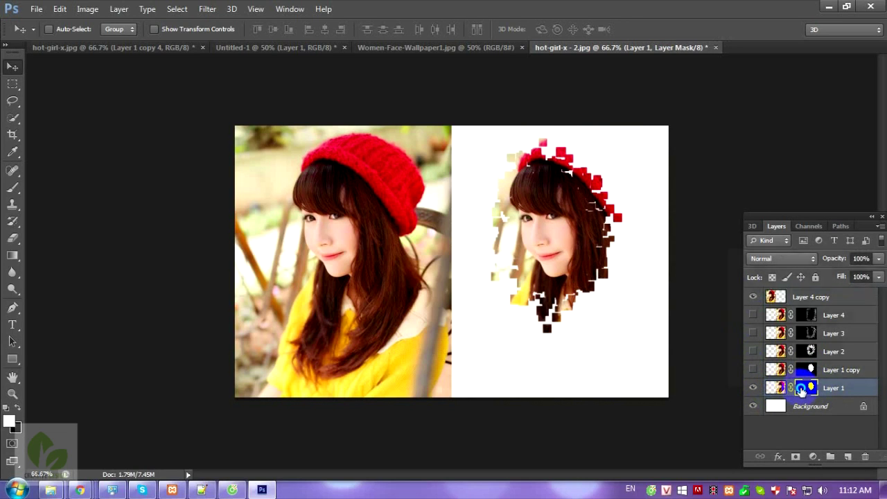
right_click(802, 390)
left_click(769, 274)
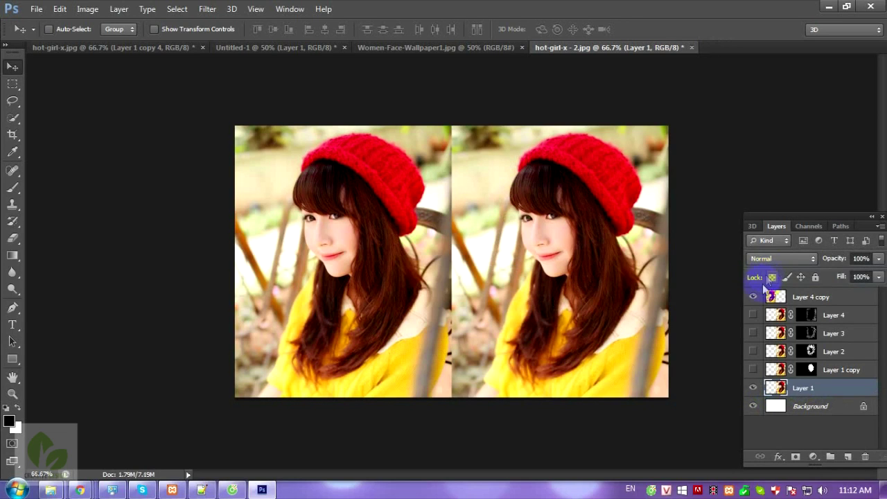
left_click(753, 371)
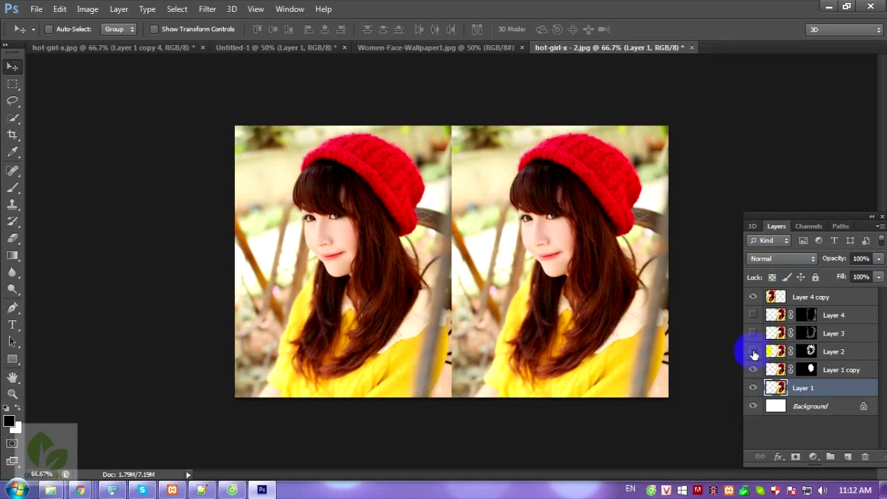
left_click(753, 334)
Toggle the plain Layer 1 photo and the fragment layers to compare against the dispersion effect
left_click(776, 390)
left_click(753, 389)
left_click(753, 389)
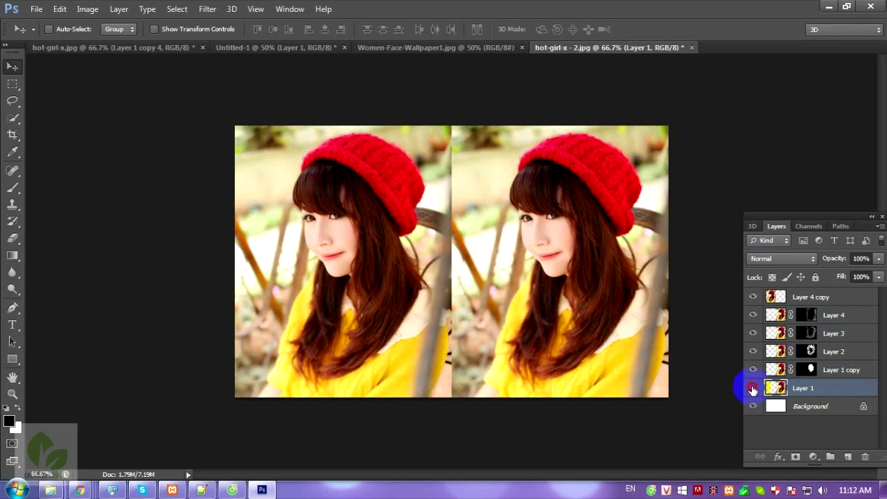
left_click(753, 389)
left_click(753, 388)
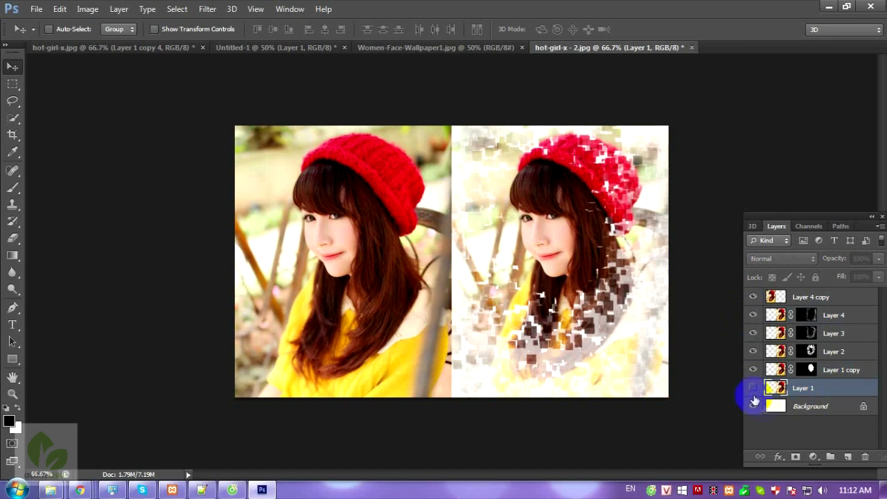
left_click_drag(758, 318, 752, 372)
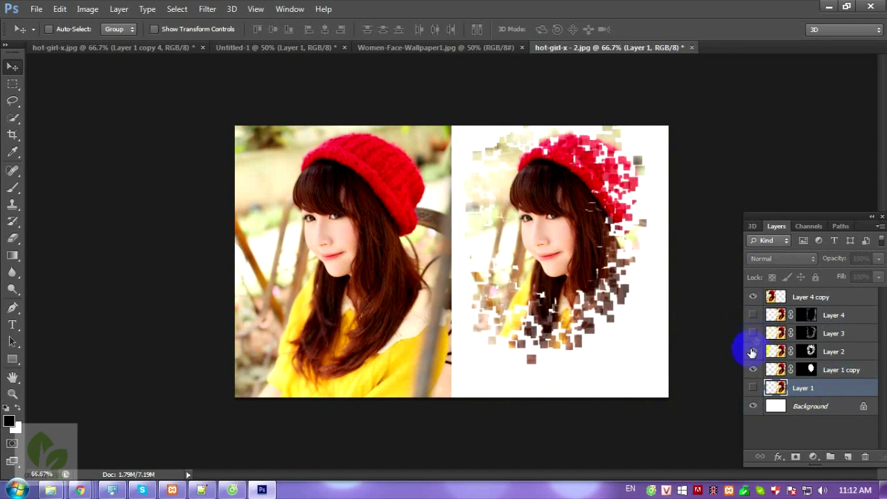
left_click(753, 389)
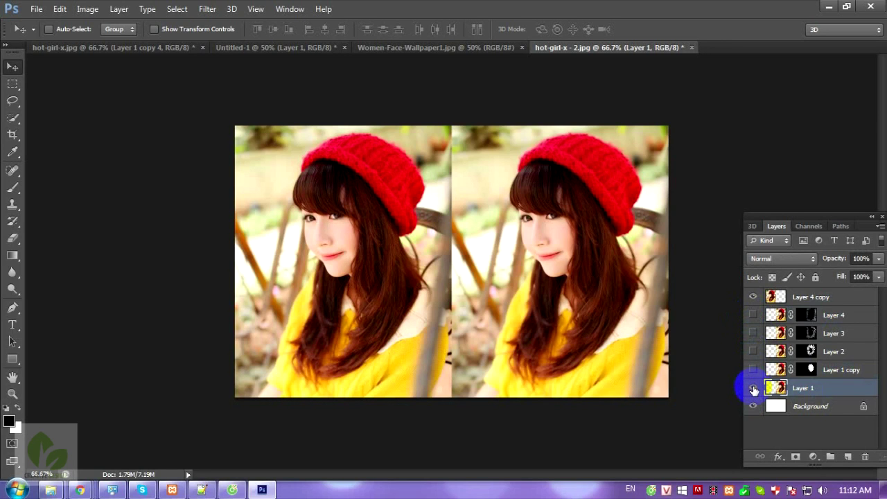
Hide the plain Layer 1 photo, show the masked copy and fragment layers, and add a new layer on top
left_click(752, 369)
left_click(753, 388)
left_click(754, 352)
left_click(753, 333)
left_click(753, 314)
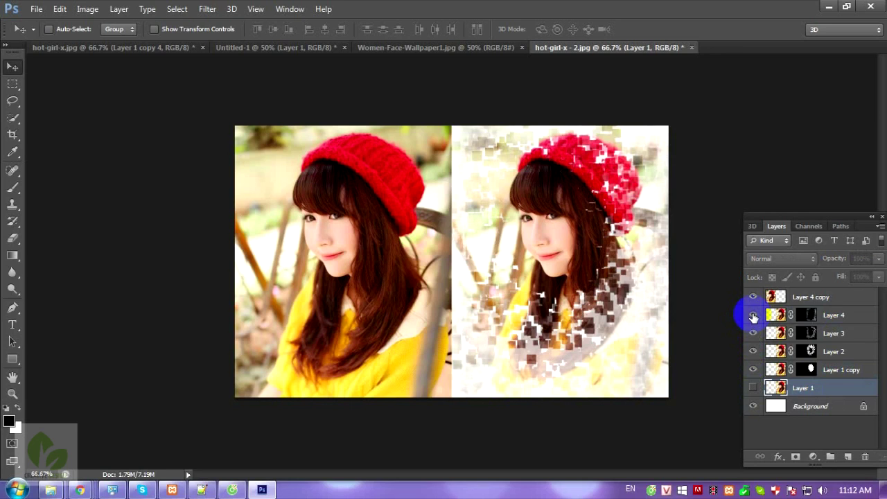
left_click(820, 298)
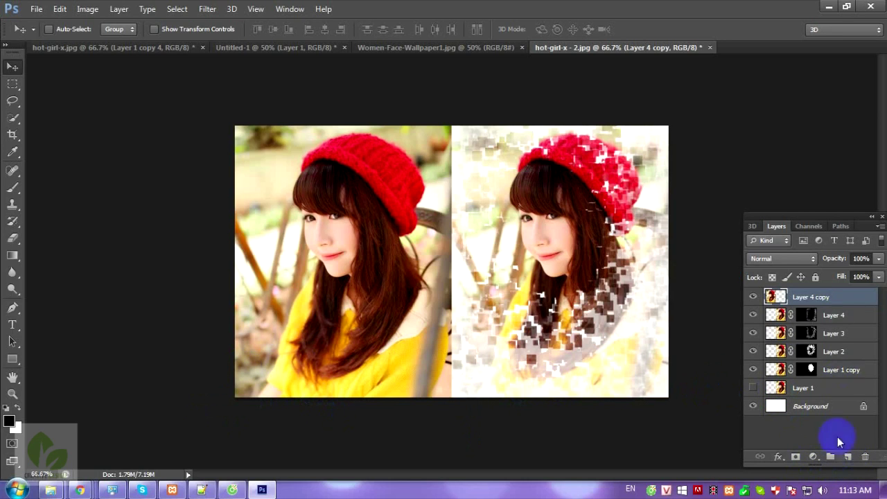
left_click(848, 456)
Type the caption 'HIEU ỨNG ANH' near the bottom of the left photo
key("t")
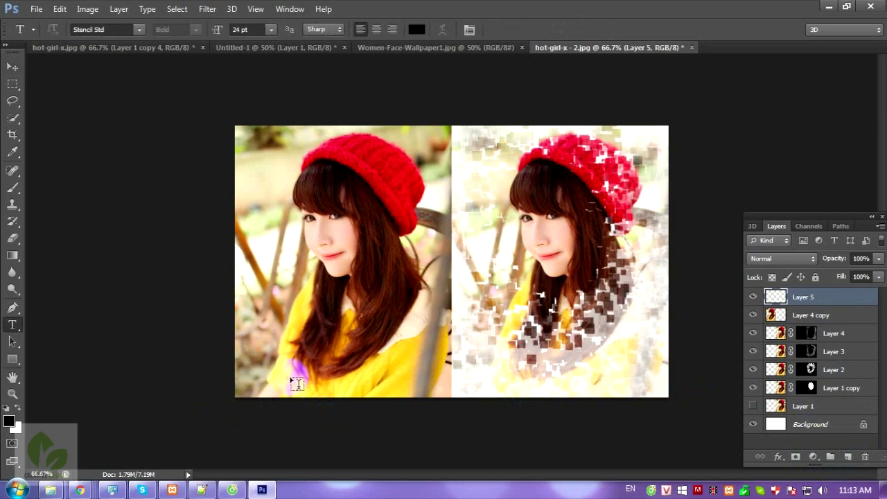
left_click(278, 371)
type("HIEU ỨNG ")
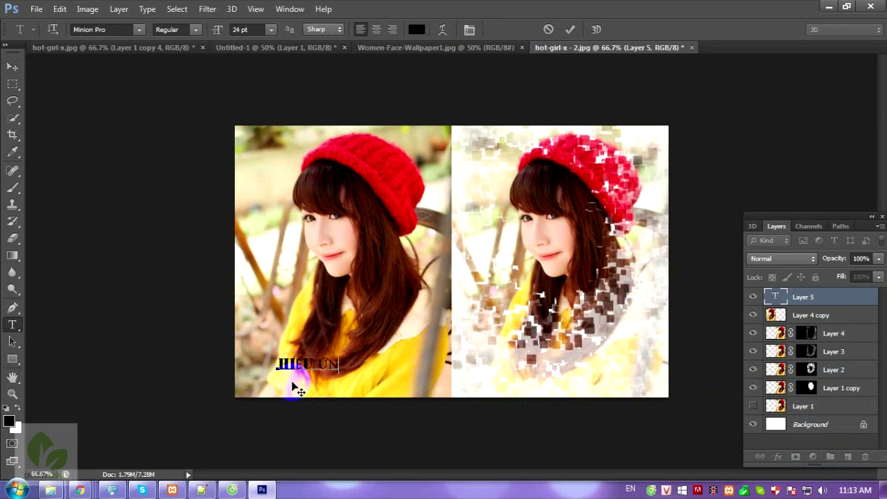
type("ANH")
key("ctrl+a")
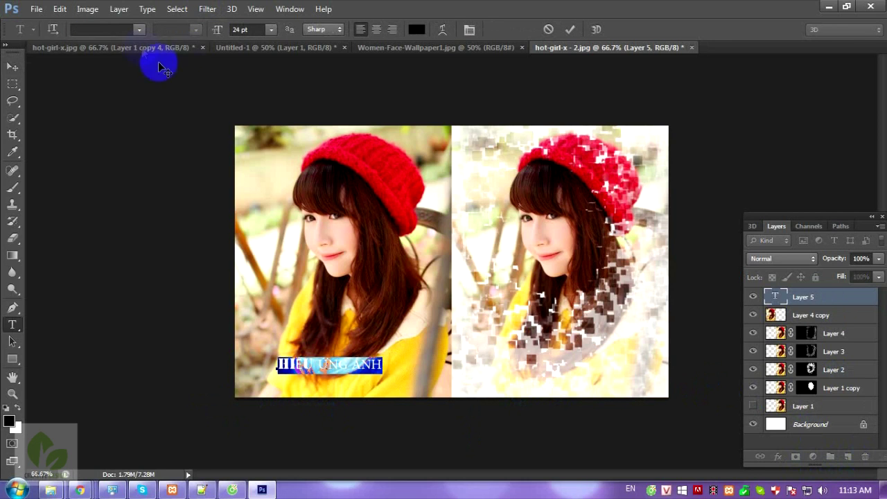
Set the caption to UTM Aurora at 40 pt and commit it
left_click(140, 29)
left_click_drag(277, 132, 280, 229)
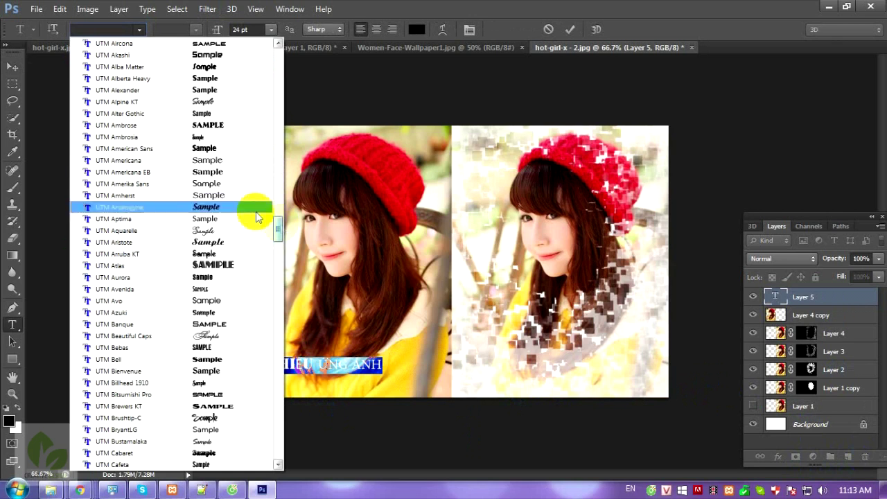
left_click(201, 277)
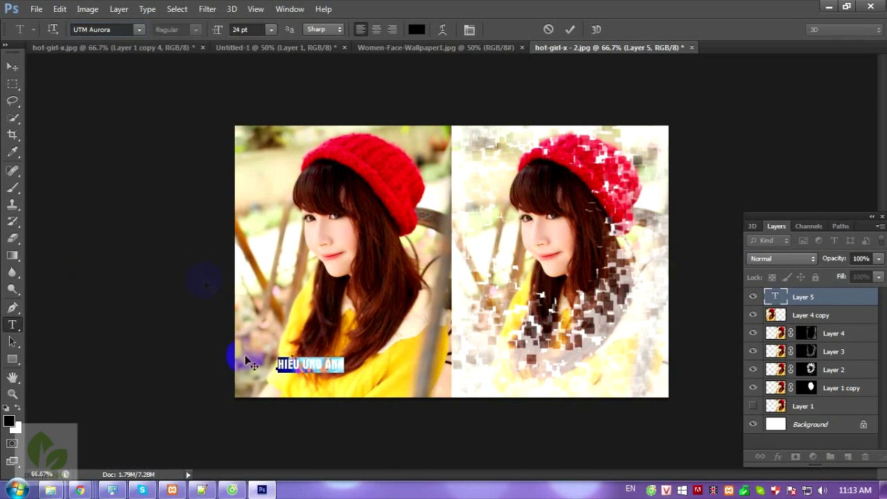
left_click(271, 29)
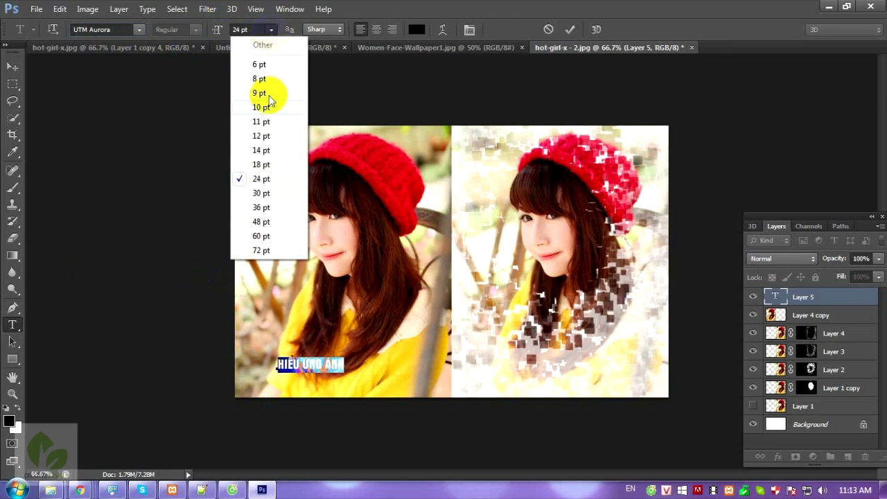
left_click(261, 236)
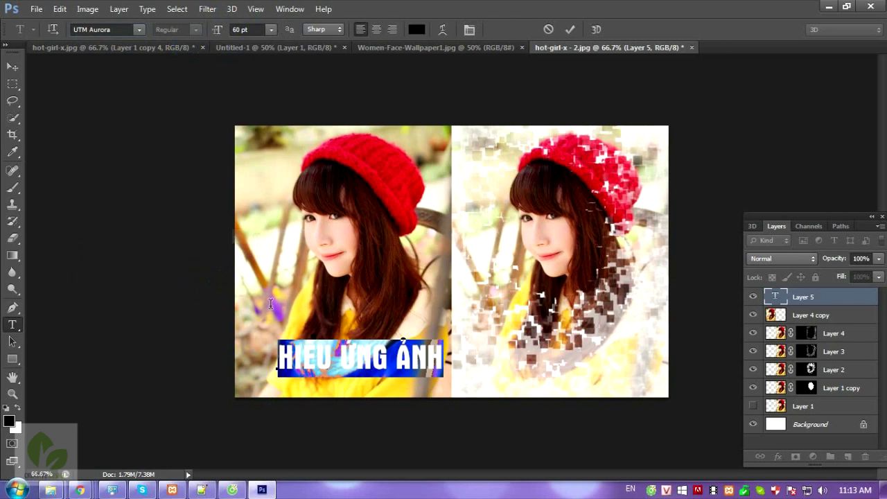
left_click(238, 29)
type("40")
key("Return")
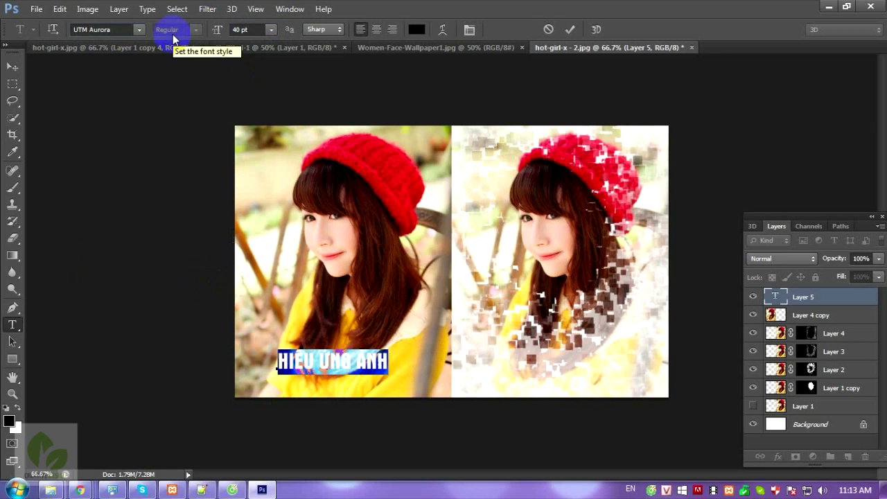
left_click(832, 297)
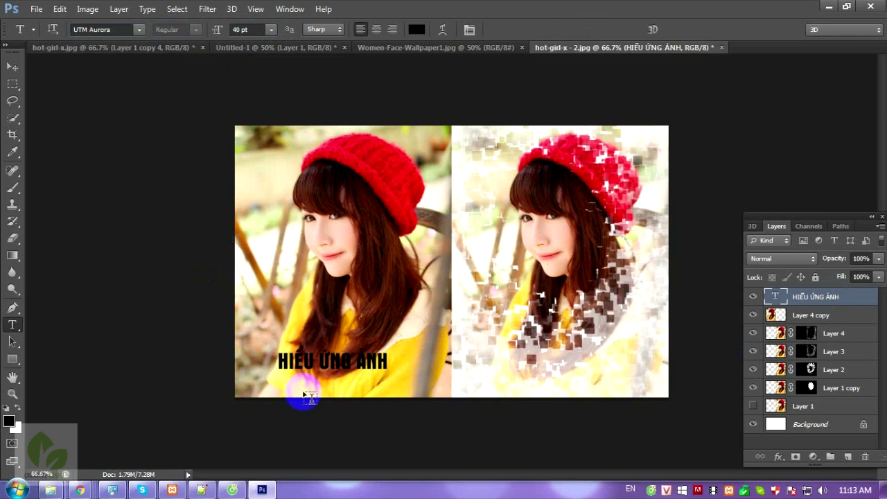
Colour the caption pink, sampled from the hat
left_click(416, 29)
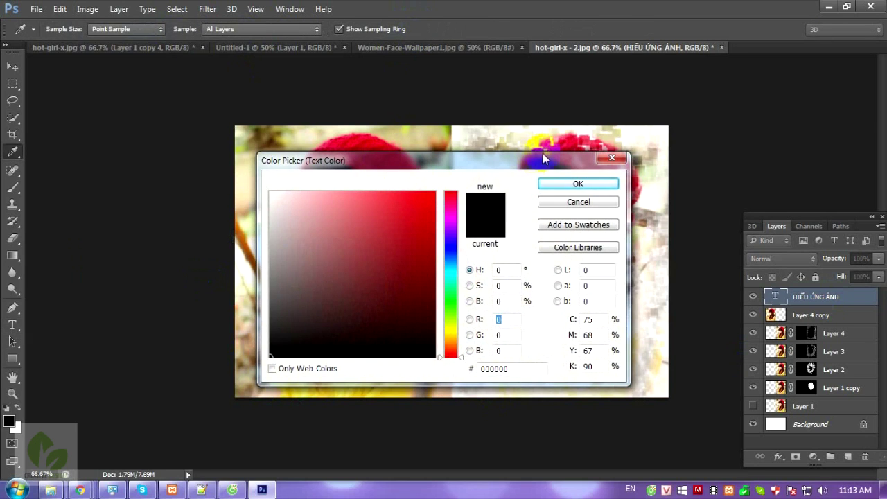
left_click(567, 142)
left_click(575, 183)
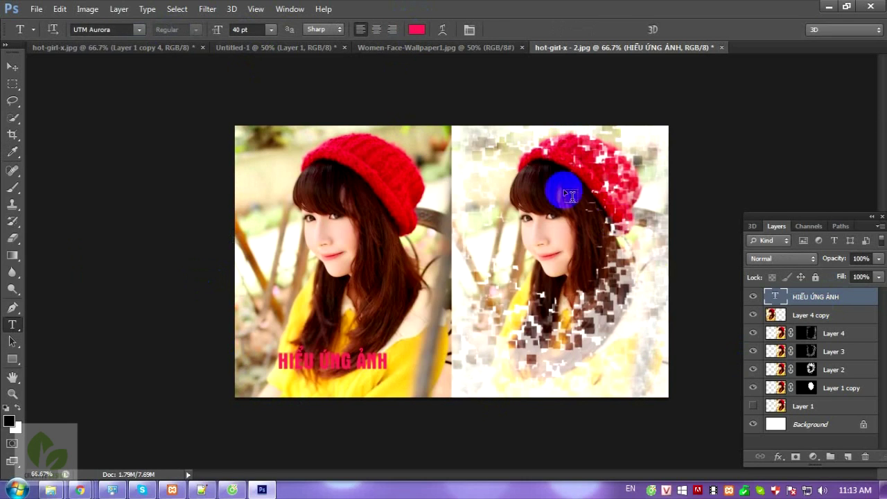
key("r")
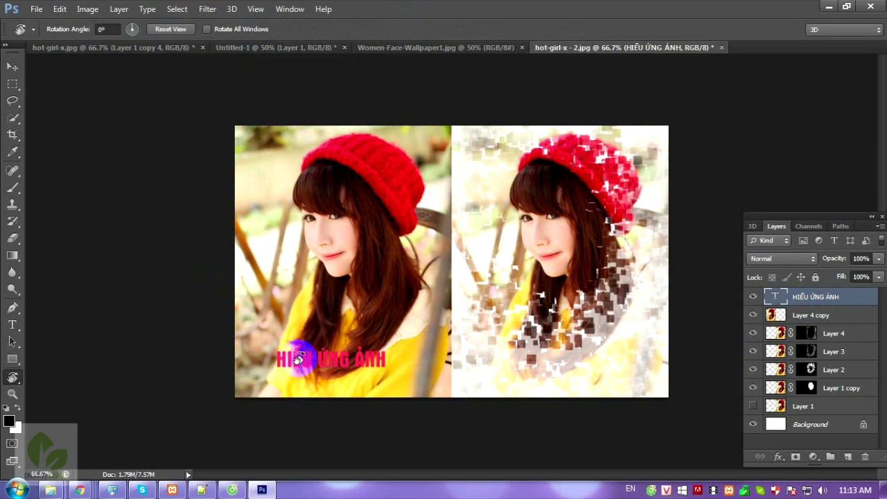
Correct the caption text to read 'HIỆU ỨNG ẢNH'
key("t")
left_click(305, 358)
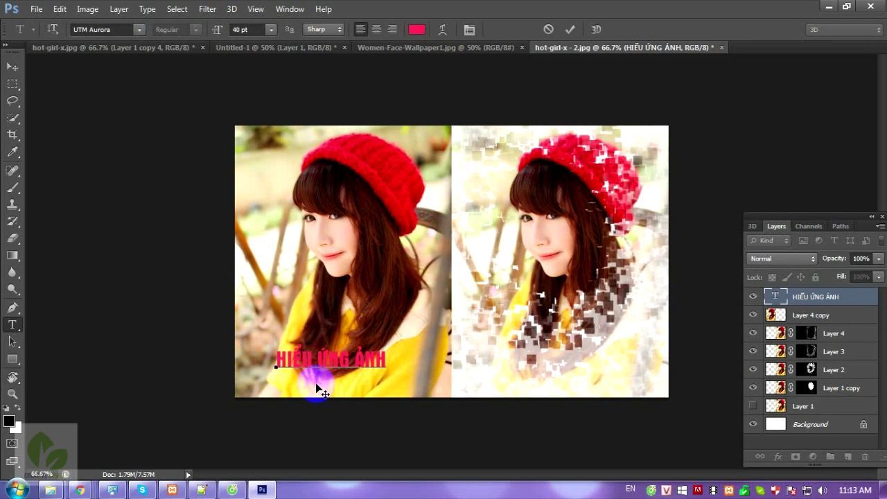
type("ỆU")
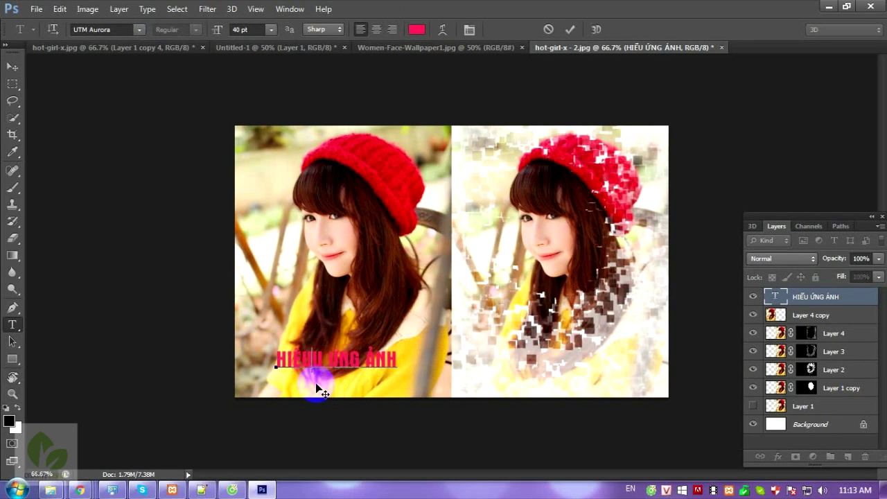
key("BackSpace")
left_click(805, 300)
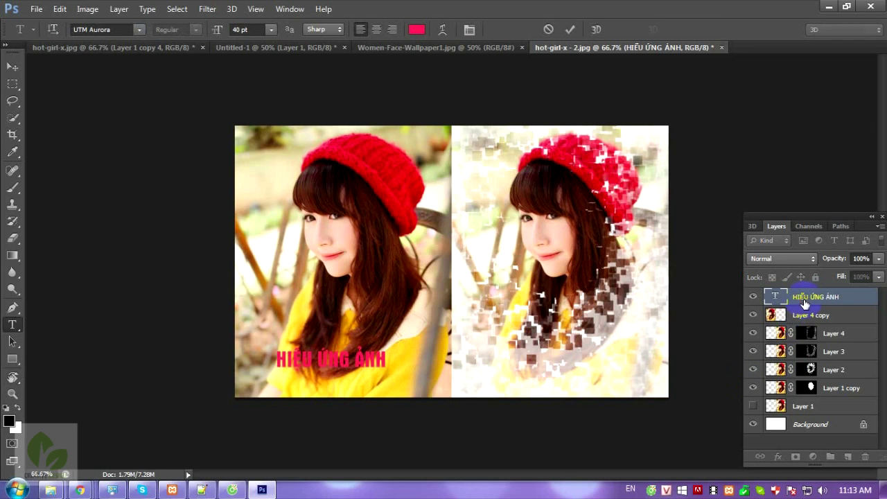
Nudge the caption left and place a duplicate 48 px below it
key("v")
left_click_drag(361, 316, 318, 357)
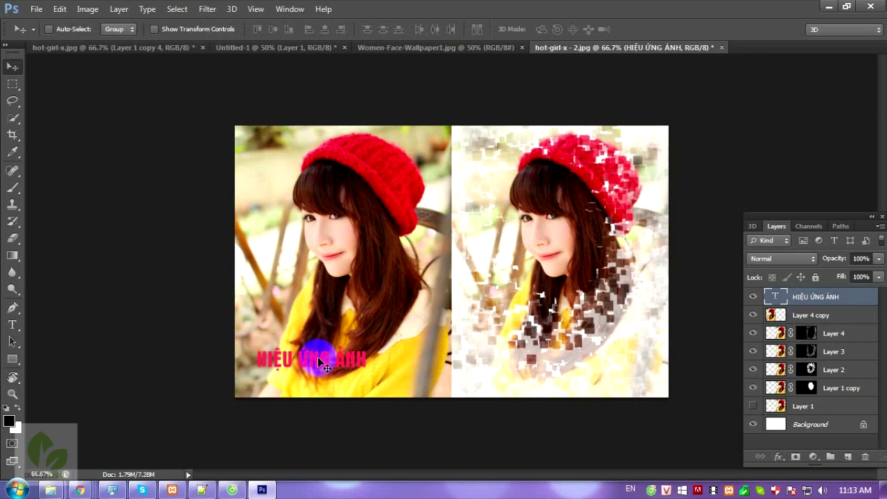
key("ctrl+j")
left_click_drag(318, 361, 311, 382)
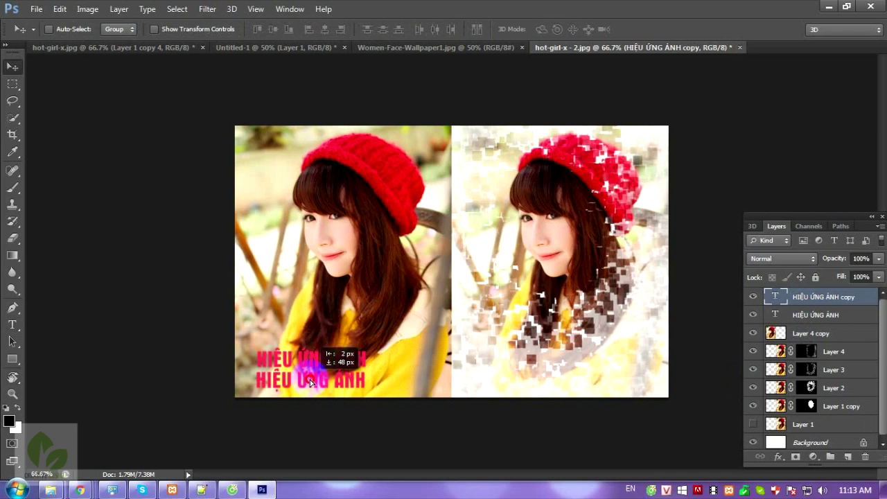
double_click(339, 381)
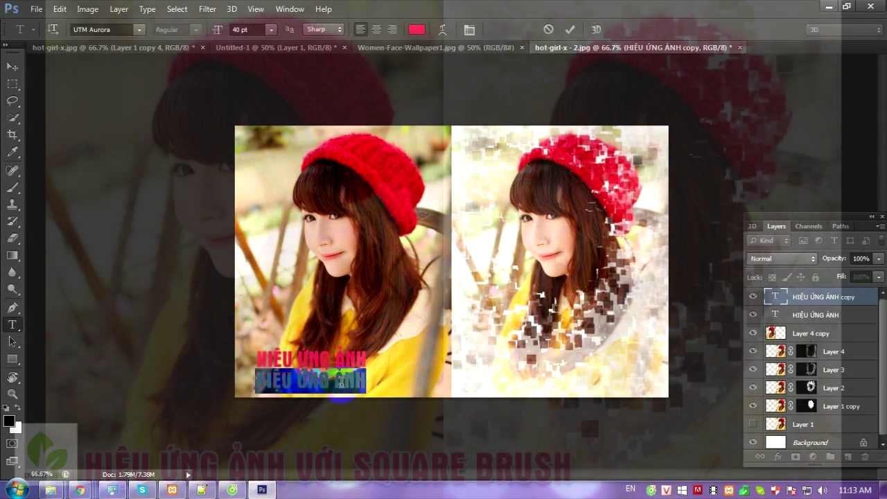
Begin the lower caption's new wording by typing 'S'
type("S")
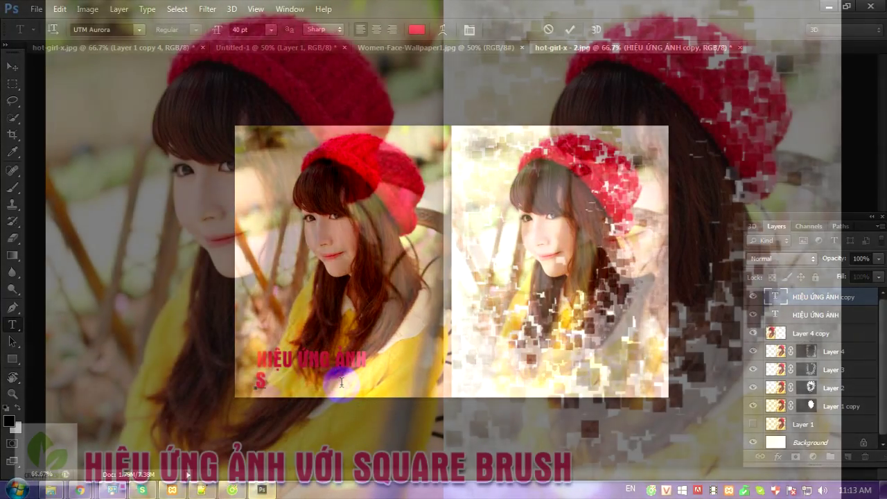